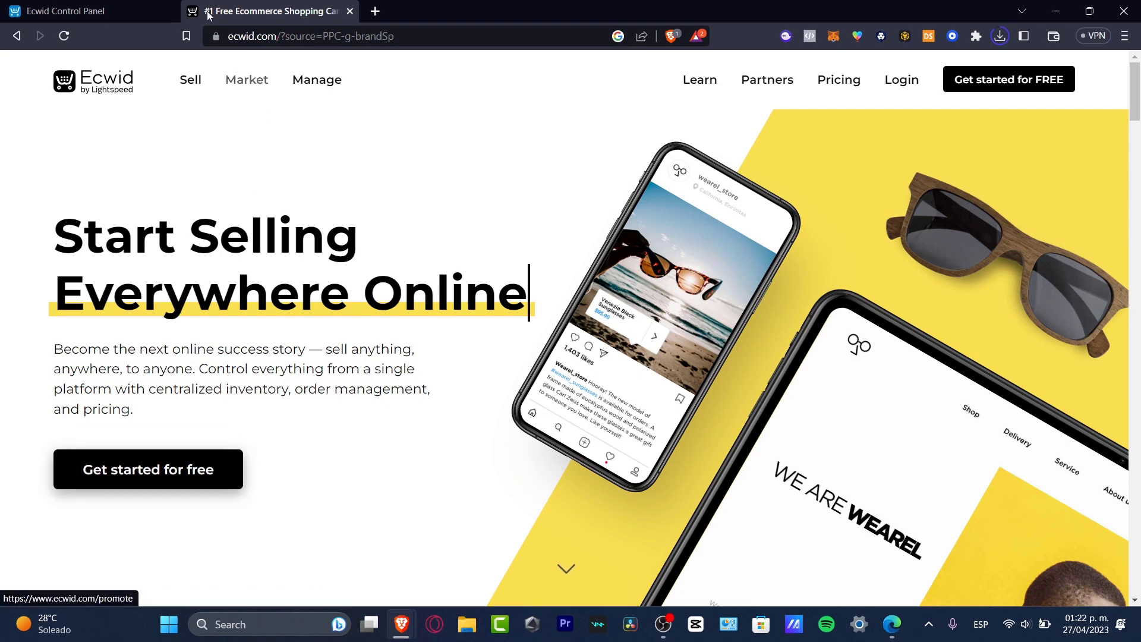
Step: In the Ecwid control panel, check the Upgrade plans, then return to the dashboard's to-do list
click(134, 6)
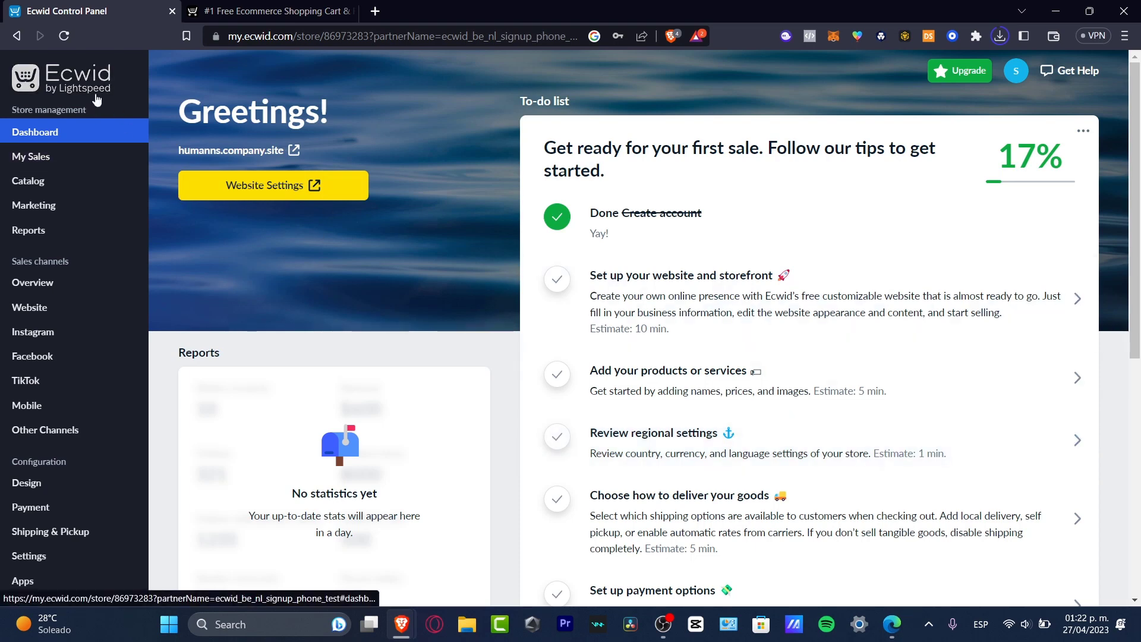
click(960, 70)
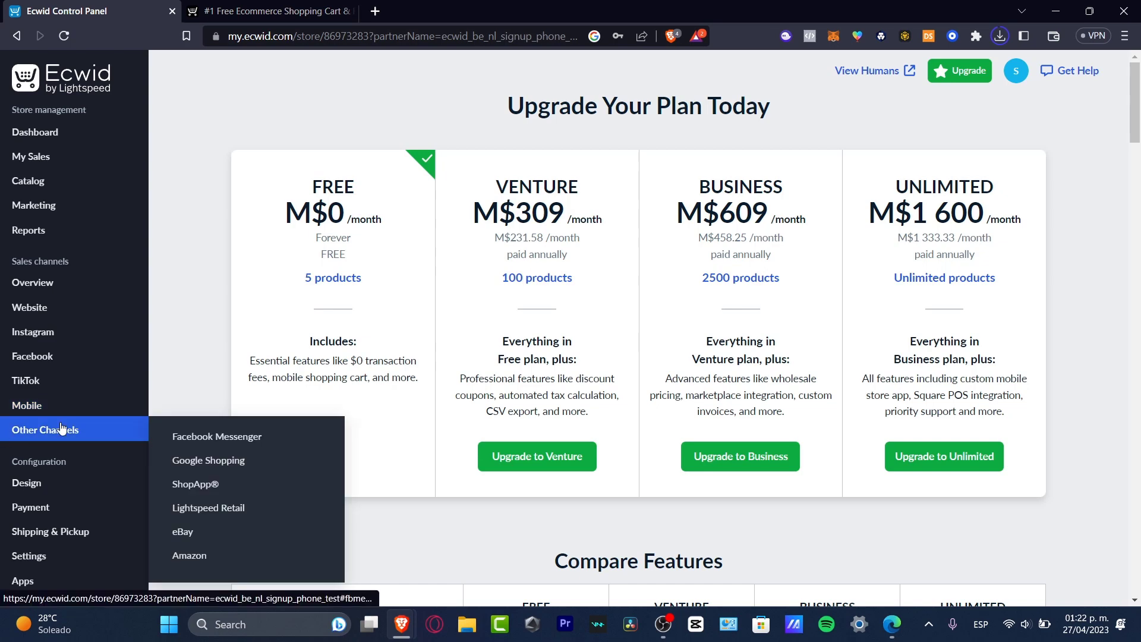
click(72, 81)
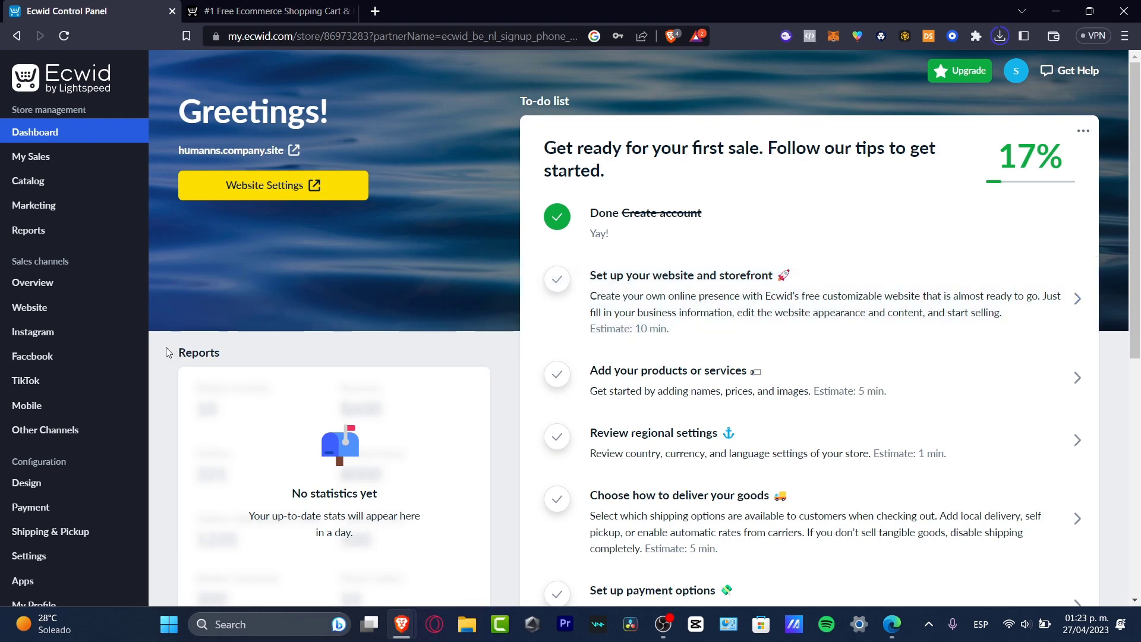
scroll(83, 330, down, 3)
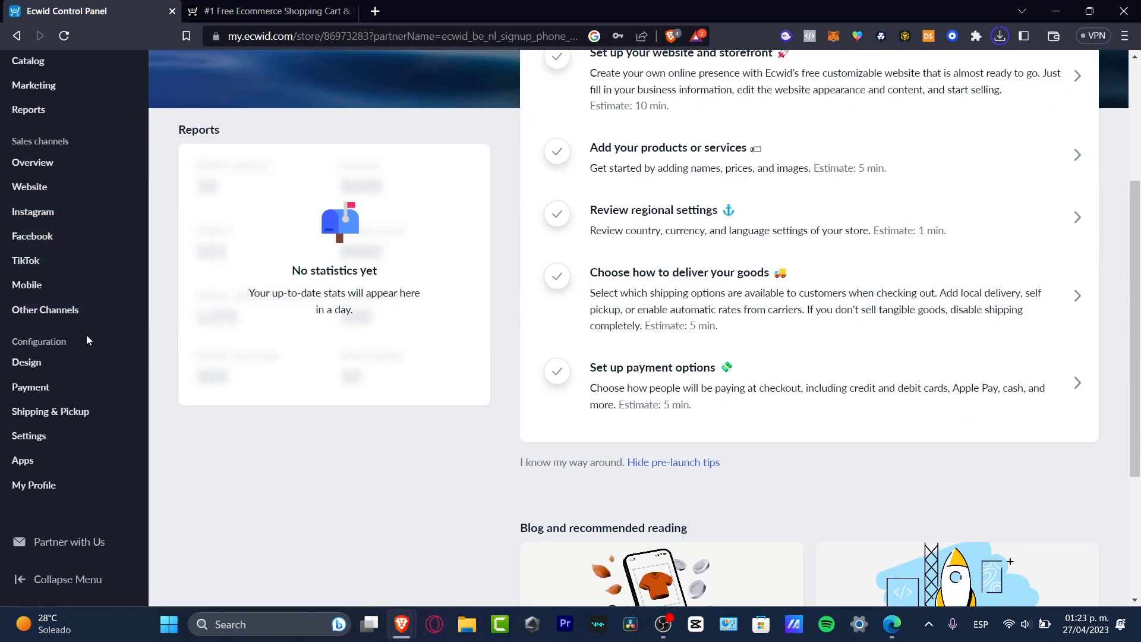
Step: Search the Ecwid app marketplace for 'alie' (aliexpress) apps
click(44, 462)
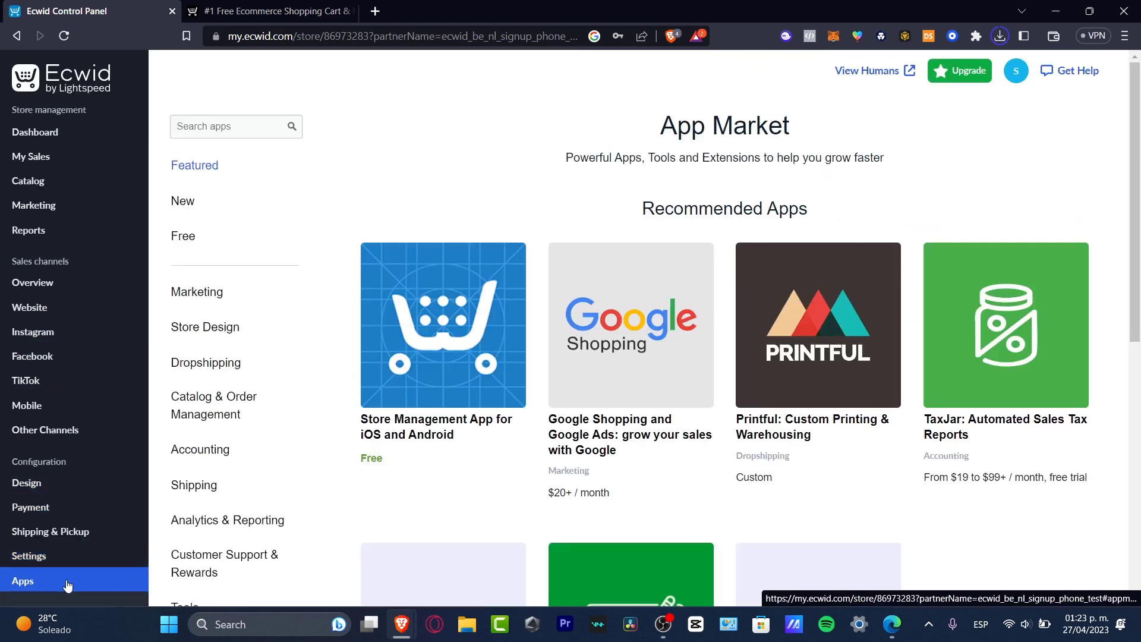
drag(705, 125, 766, 129)
click(220, 126)
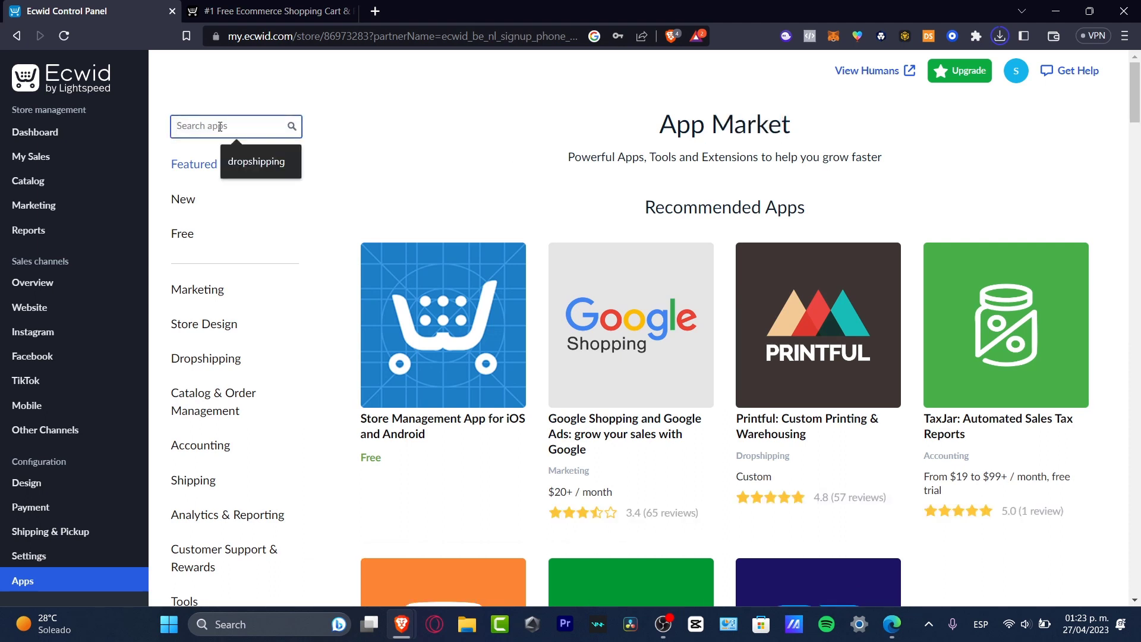
text(aliexpress)
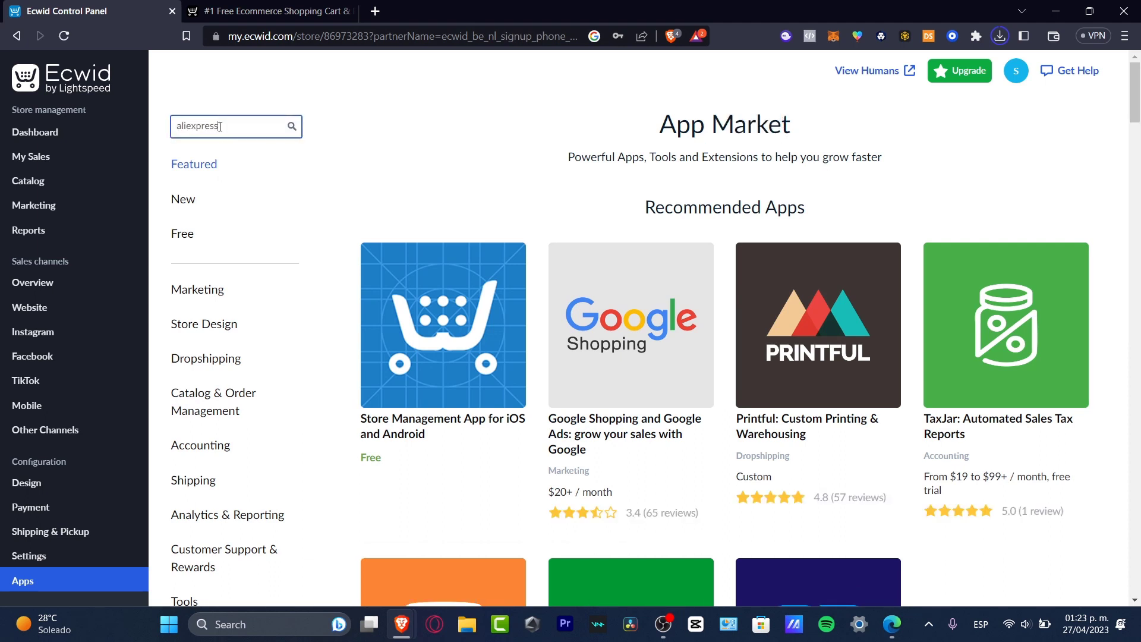
key(Return)
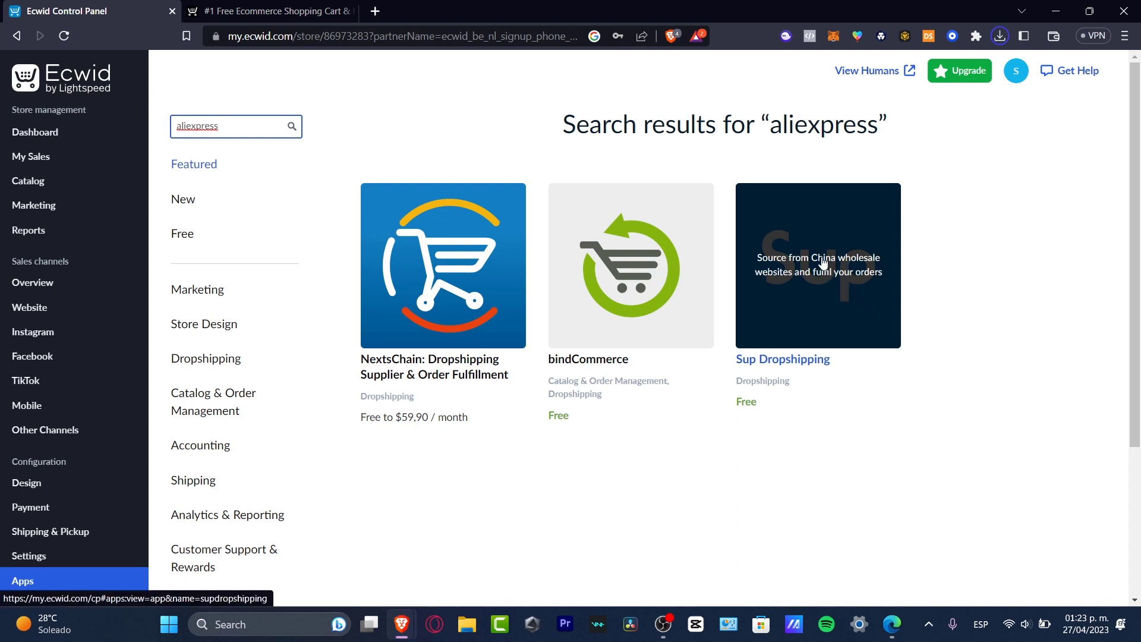
Step: Install the free Sup Dropshipping app and approve its permissions
click(865, 318)
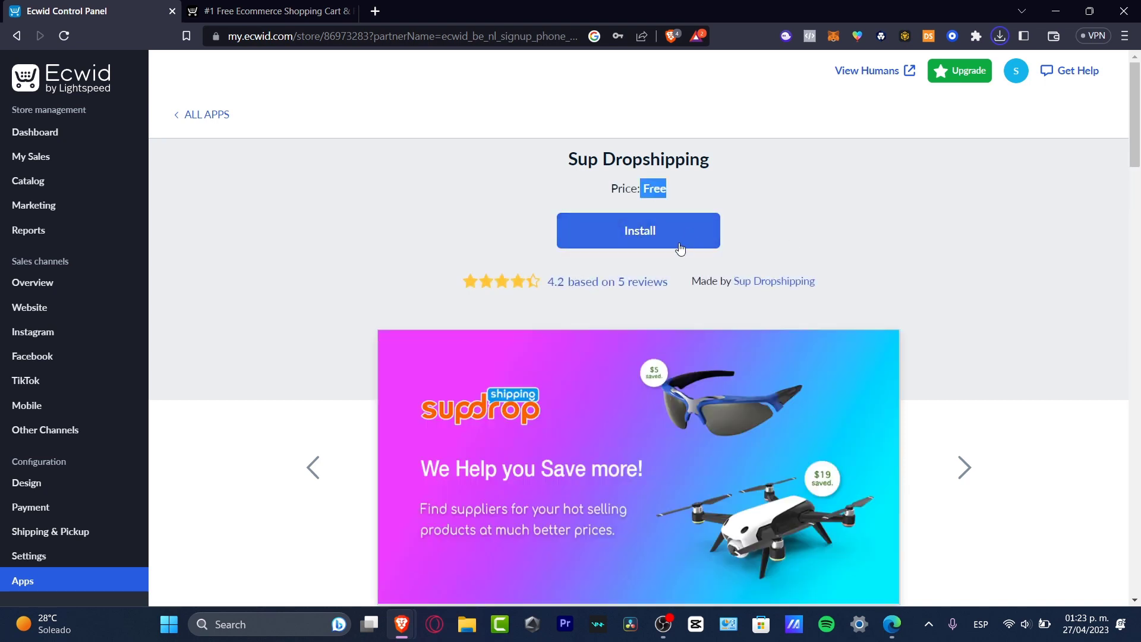
click(677, 242)
click(679, 325)
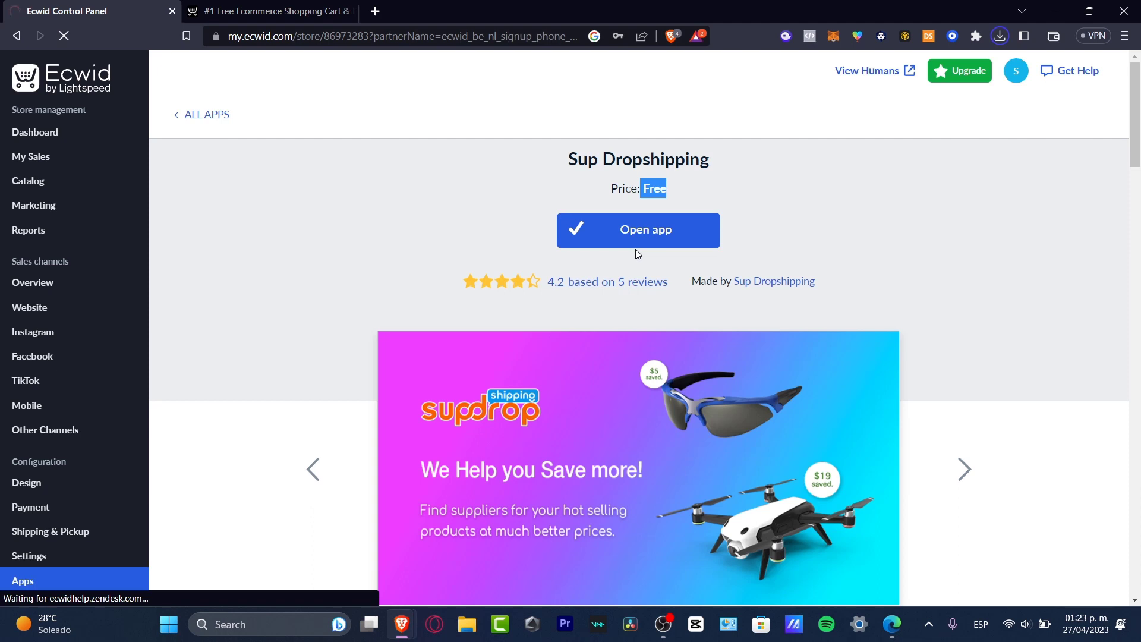
Step: Launch the installed Sup Dropshipping app and go from its welcome page to Go Dashboard
click(637, 242)
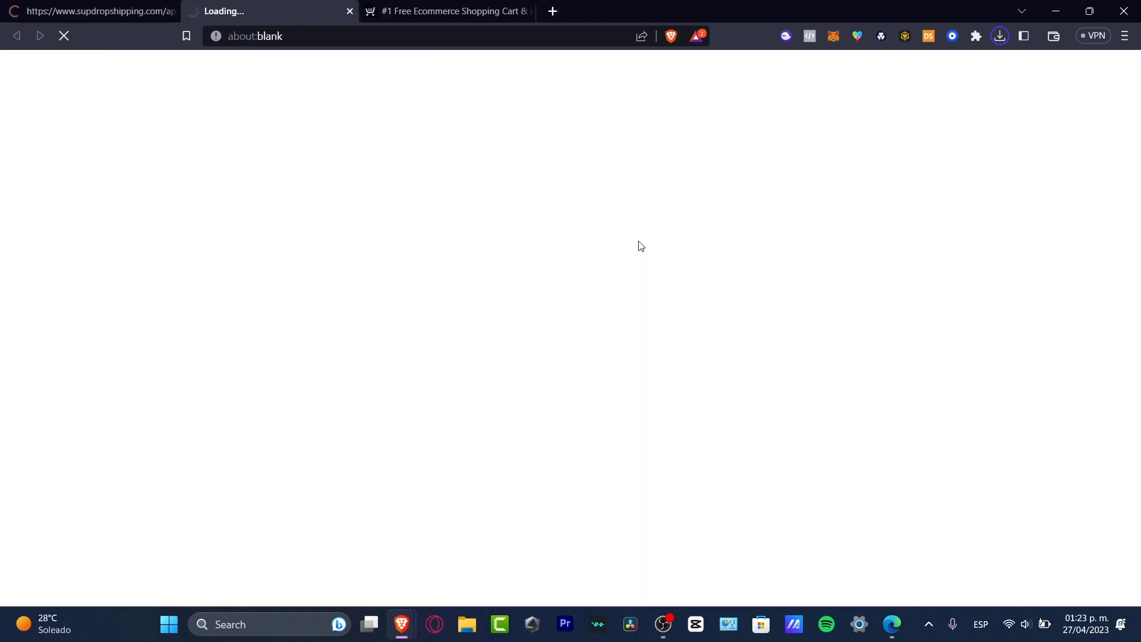
click(115, 9)
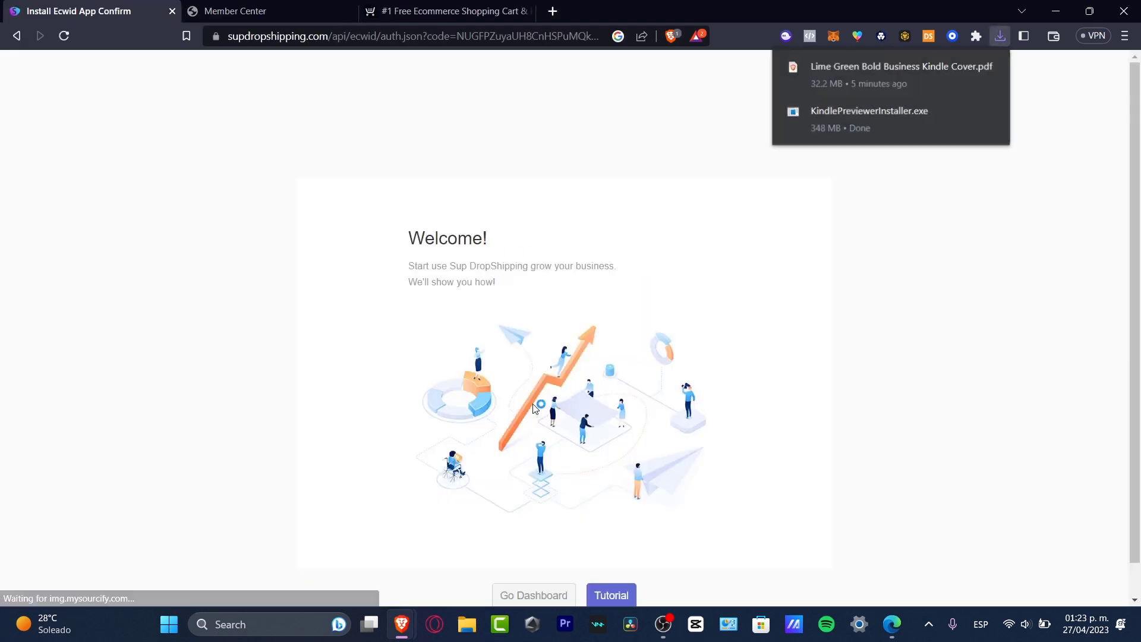
click(879, 474)
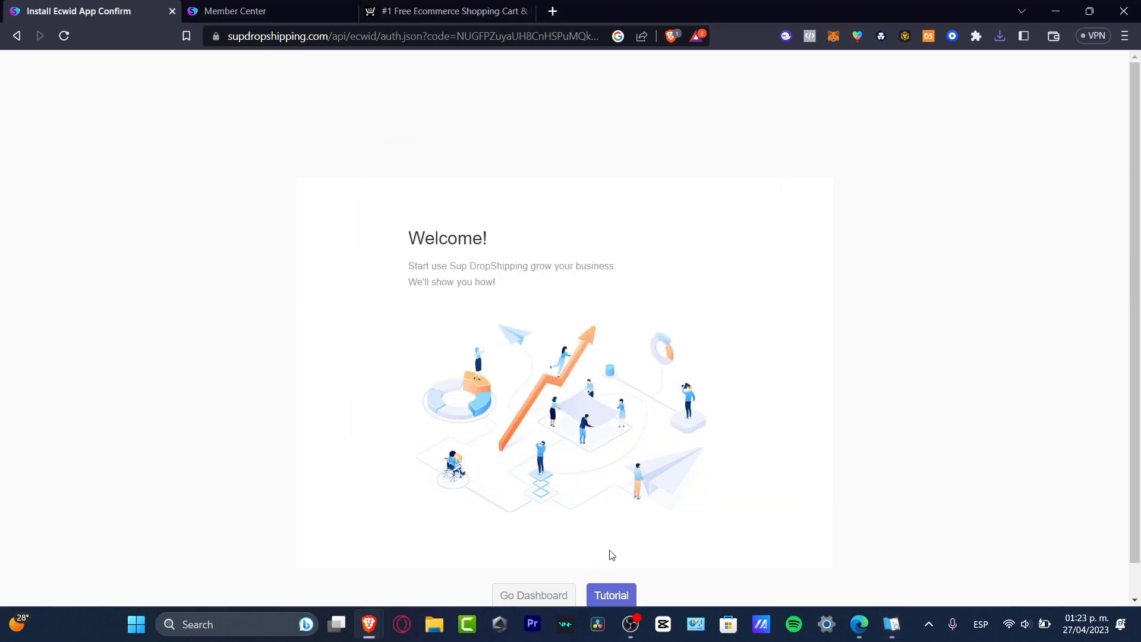
scroll(542, 535, down, 1)
click(545, 570)
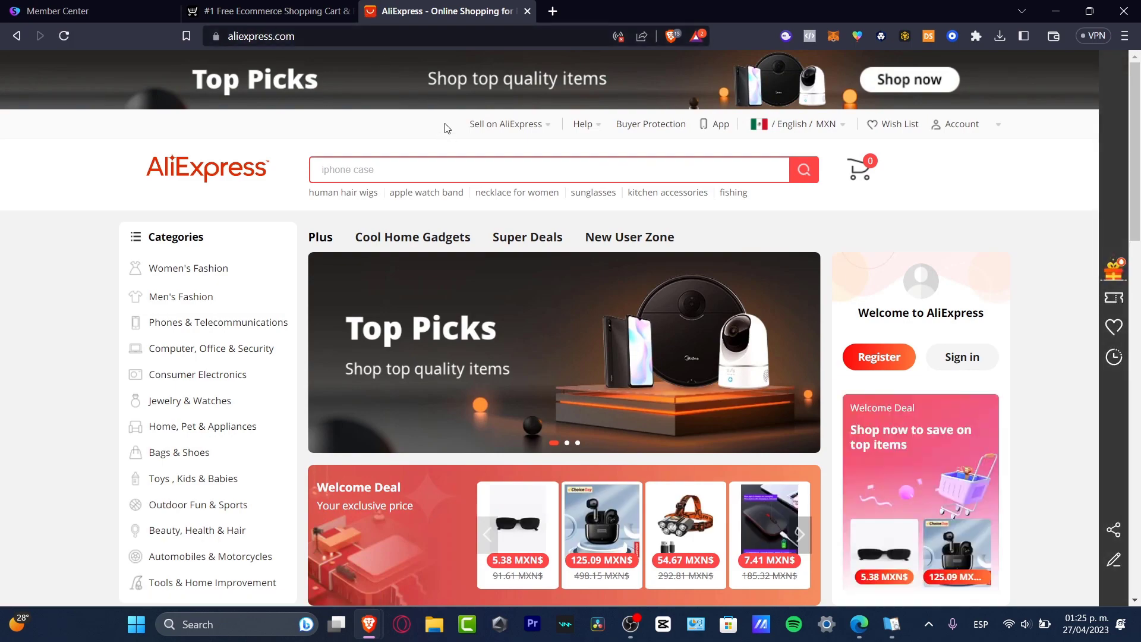
Step: Scroll through AliExpress's 'More to love' listings, then return to the Sup Member Center tab
scroll(661, 331, down, 15)
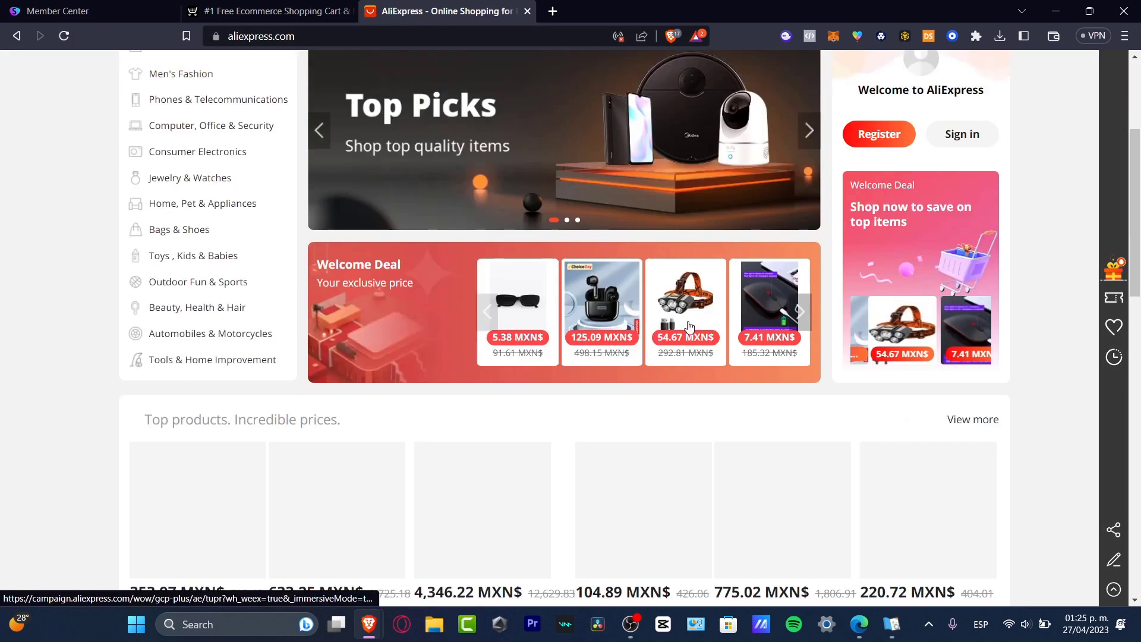
scroll(695, 333, down, 5)
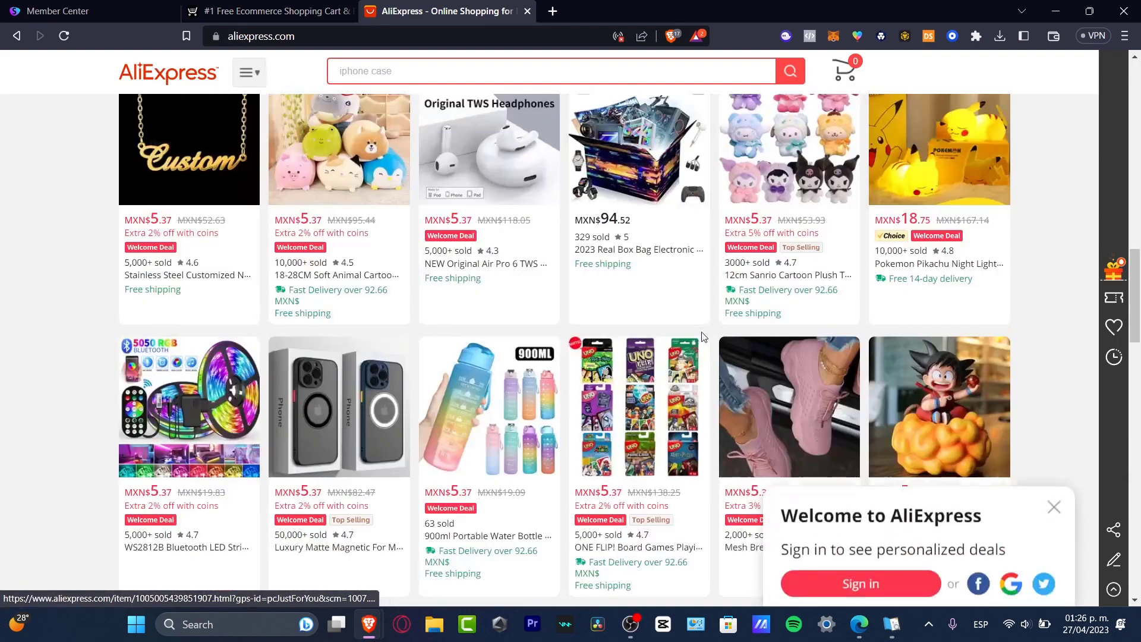
scroll(703, 338, down, 4)
scroll(703, 339, down, 10)
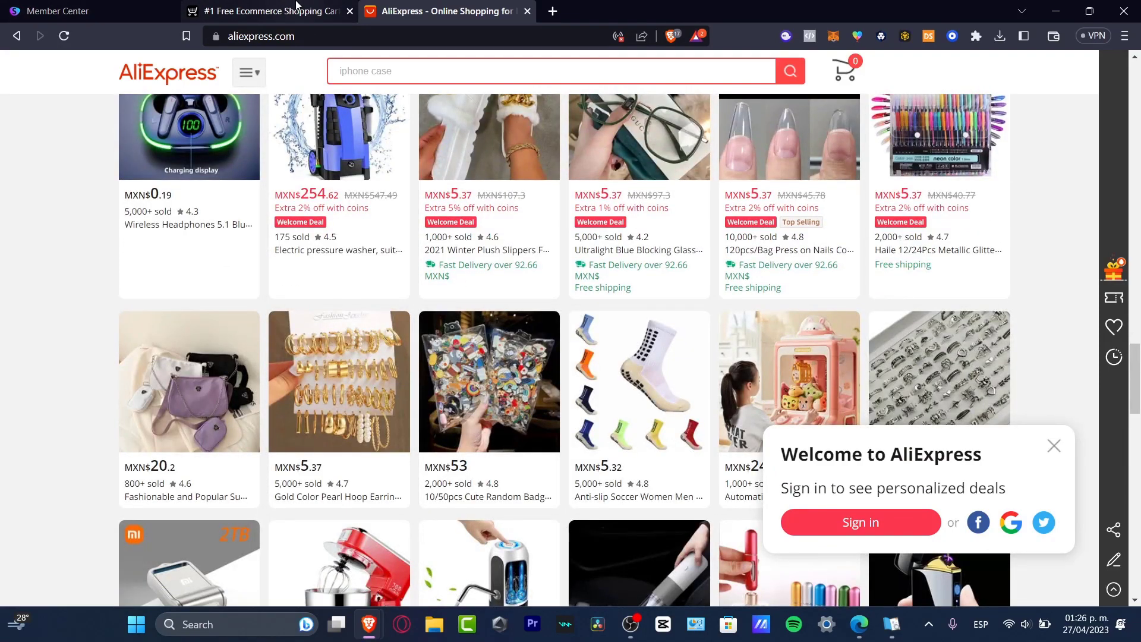
click(119, 10)
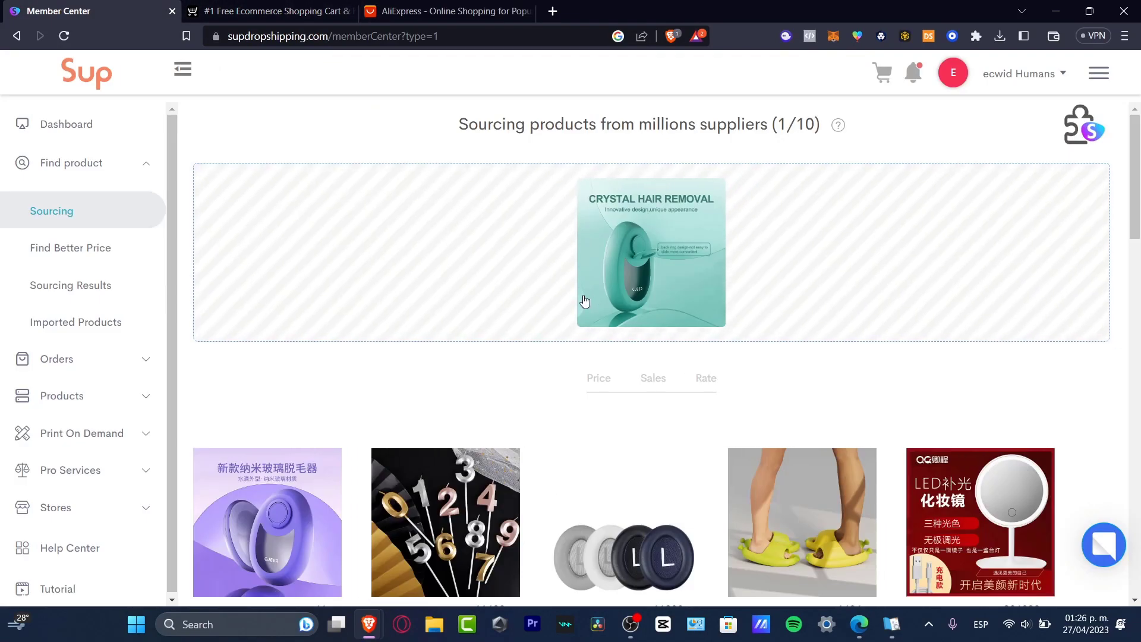
Step: Open a sourcing request for the $5.05 product, then cancel it
scroll(605, 240, down, 3)
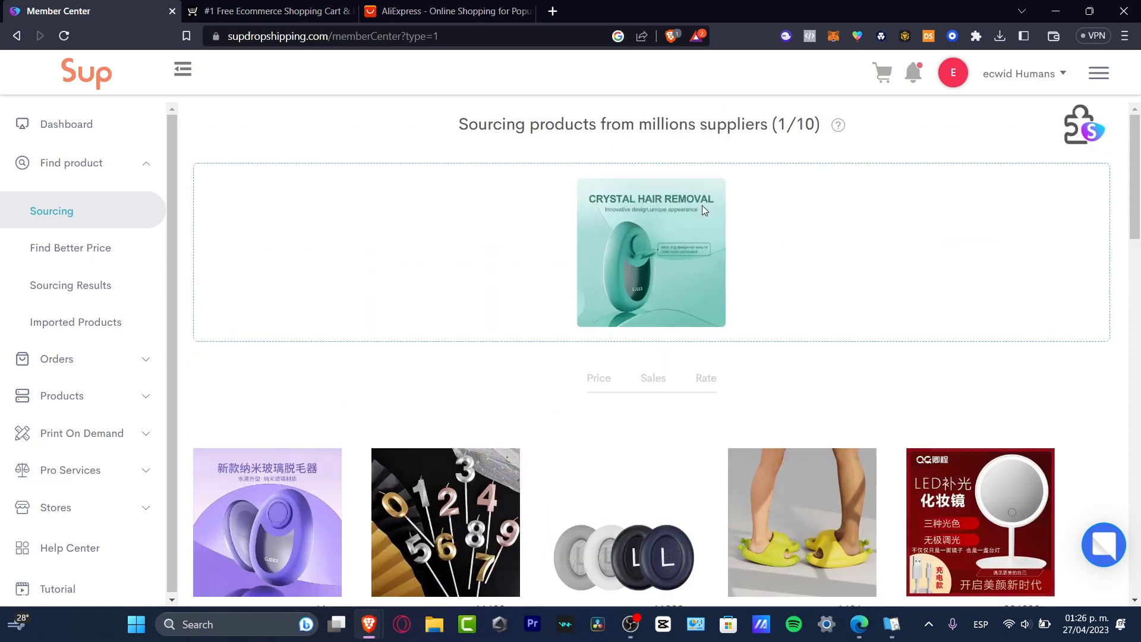
scroll(675, 204, up, 3)
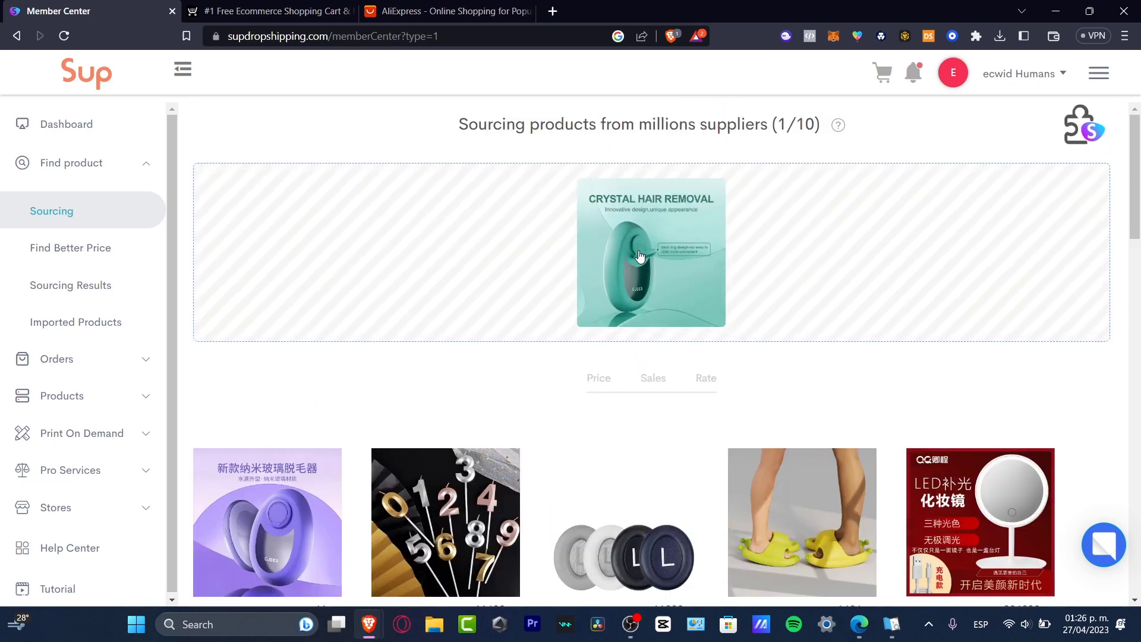
scroll(581, 254, down, 3)
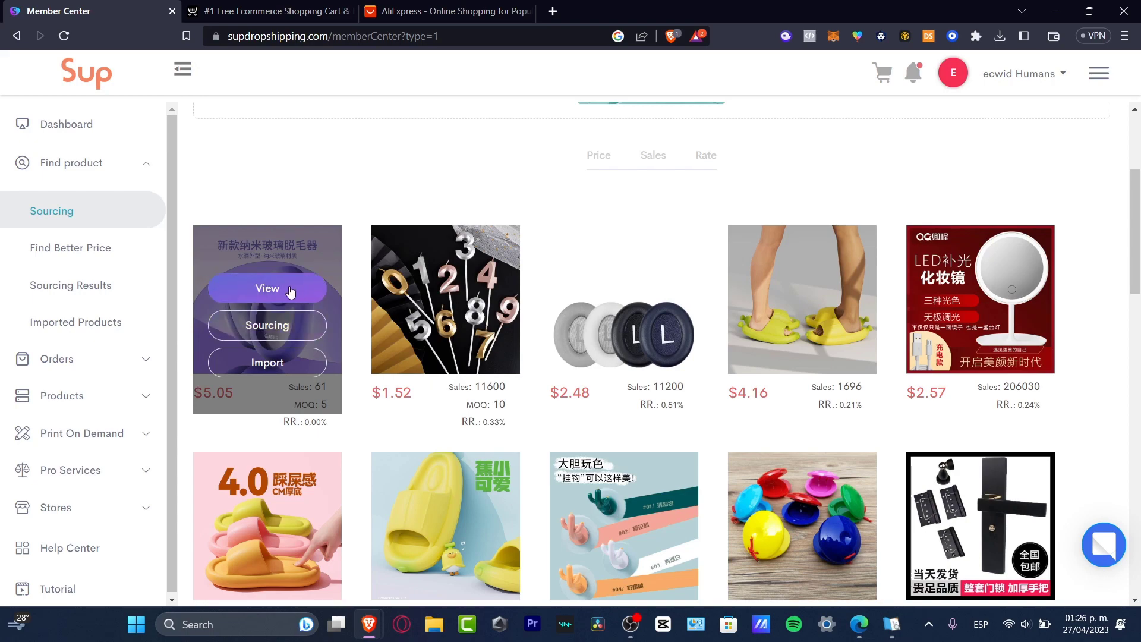
click(295, 326)
click(462, 222)
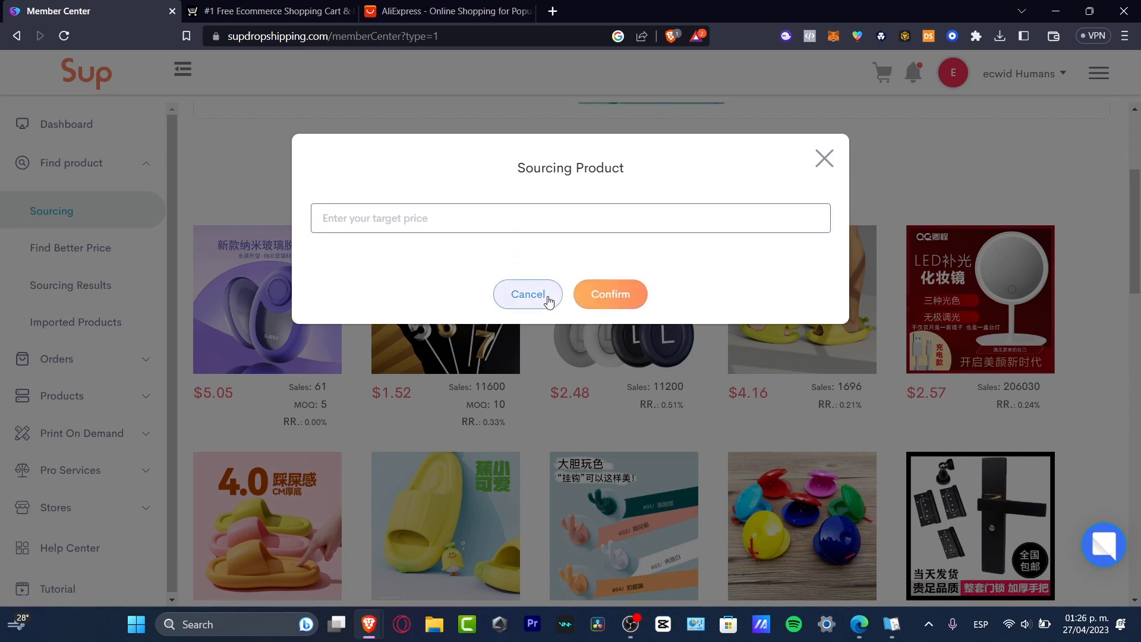
click(527, 294)
Step: Import the $5.05 product into the store and confirm the import
click(267, 363)
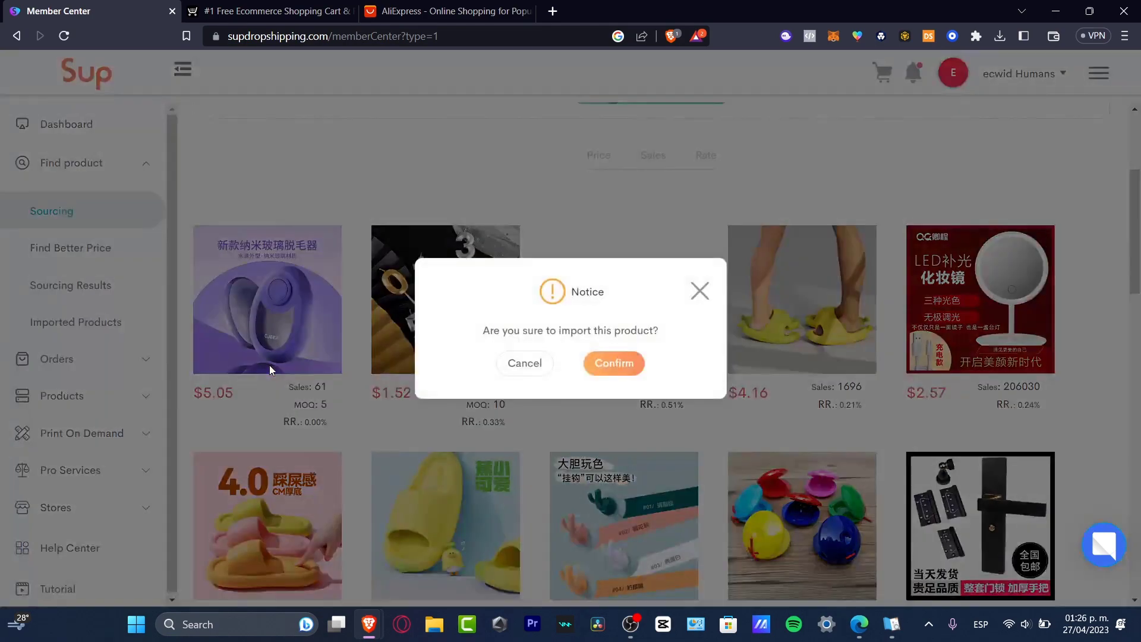
click(598, 359)
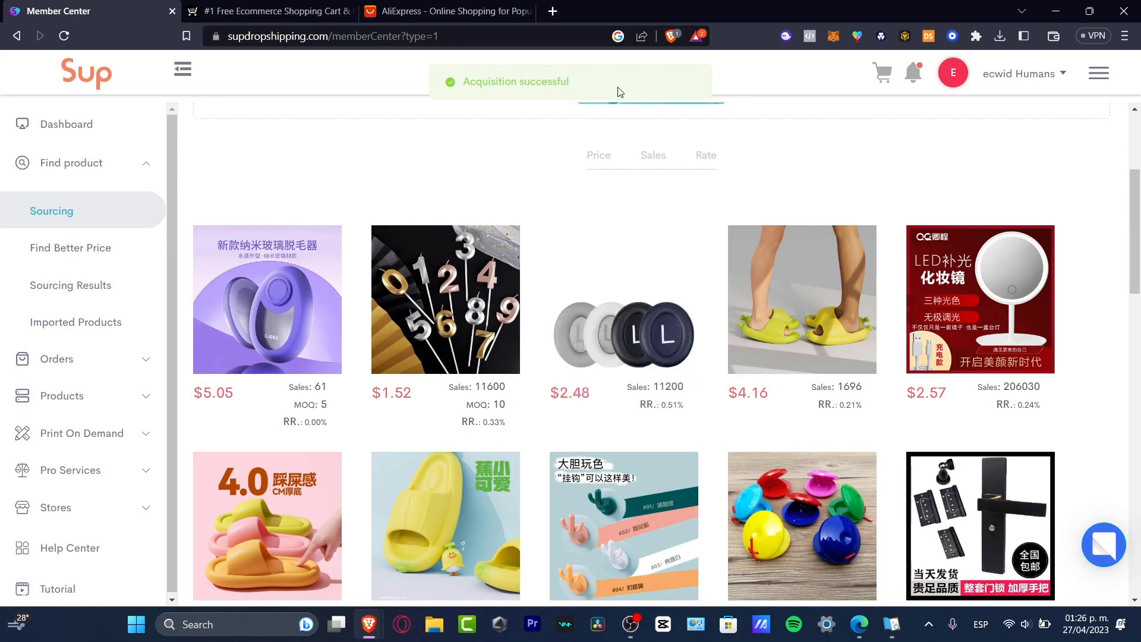
click(268, 10)
Step: Open the embroidered baseball cap's product page from the AliExpress listings
click(477, 8)
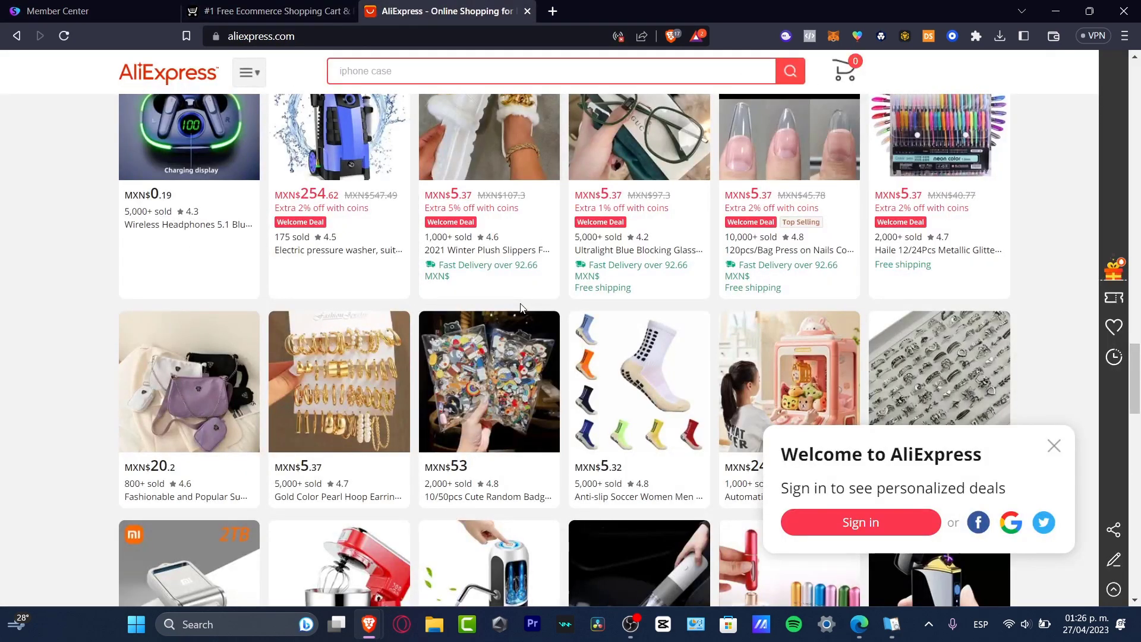
scroll(519, 306, up, 3)
scroll(518, 306, up, 3)
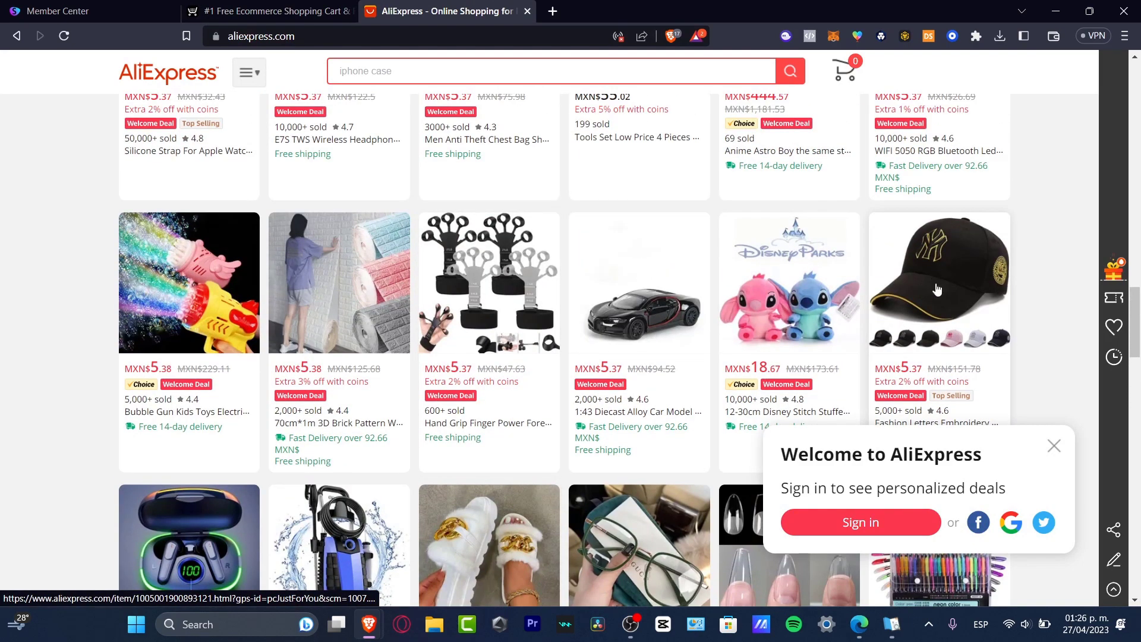
click(965, 273)
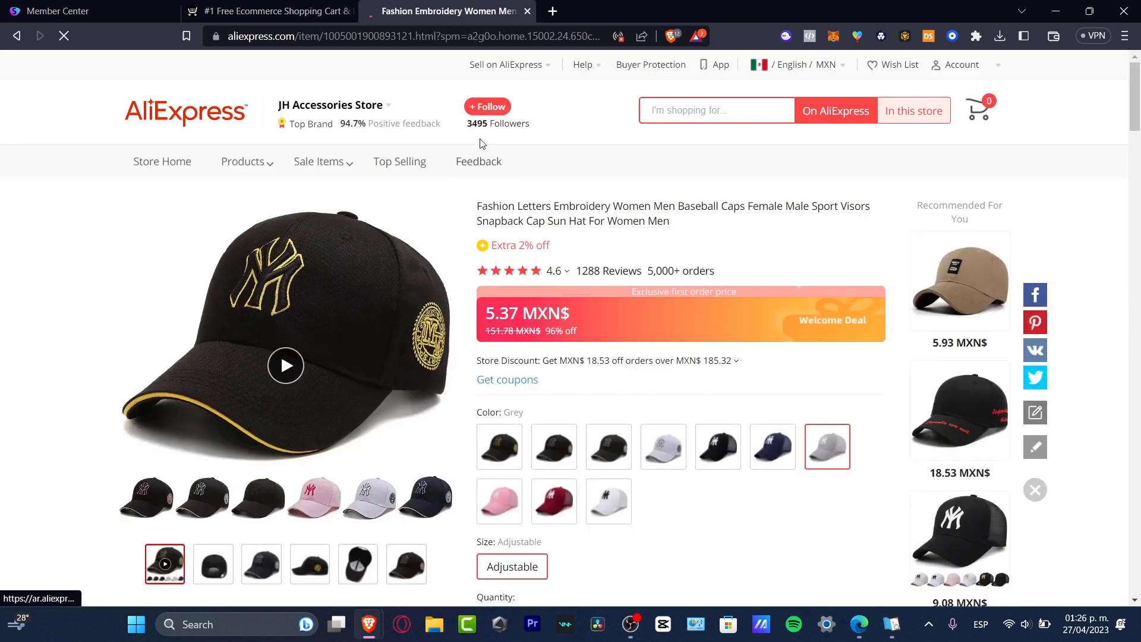
Step: Save the navy cap product photo to the computer with Save image as
right_click(318, 313)
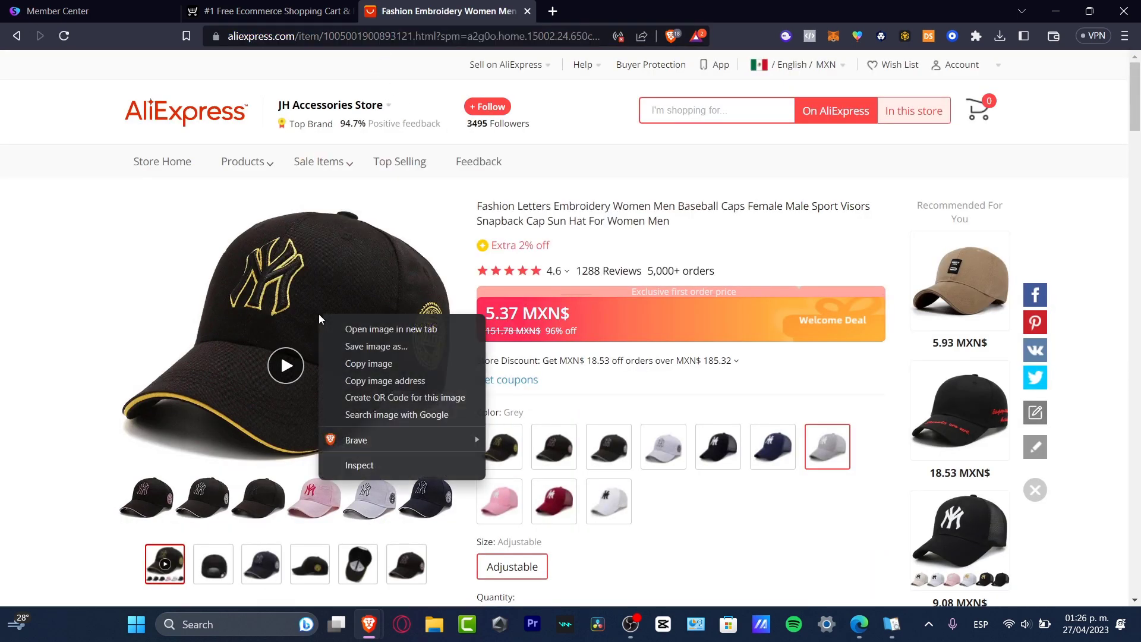
click(156, 511)
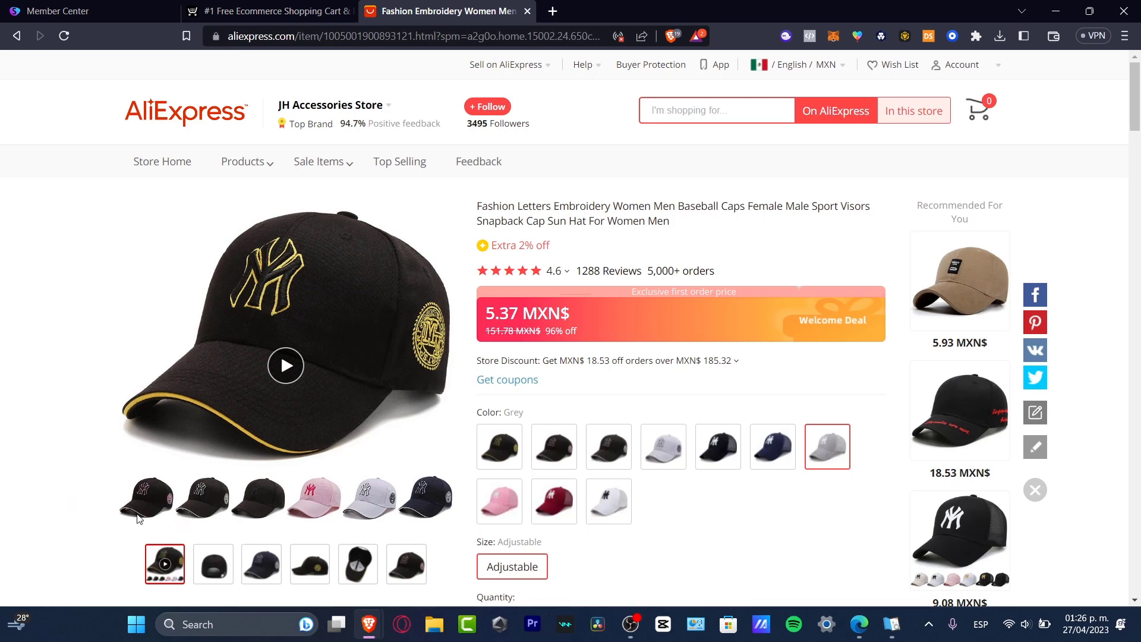
click(209, 566)
mouse_move(270, 549)
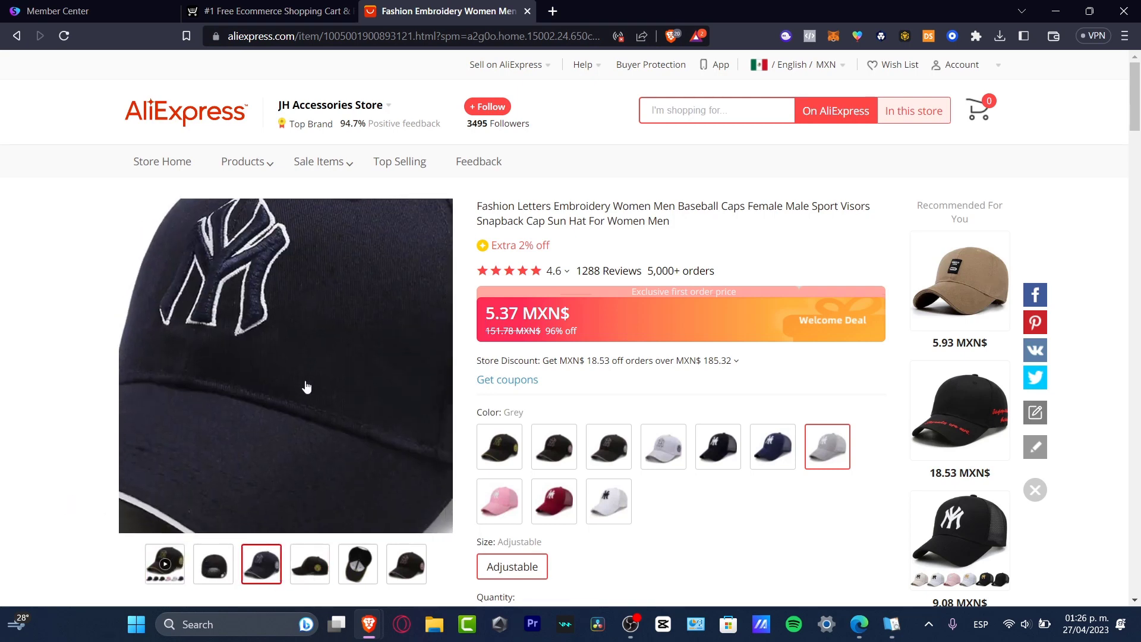
right_click(305, 386)
click(377, 413)
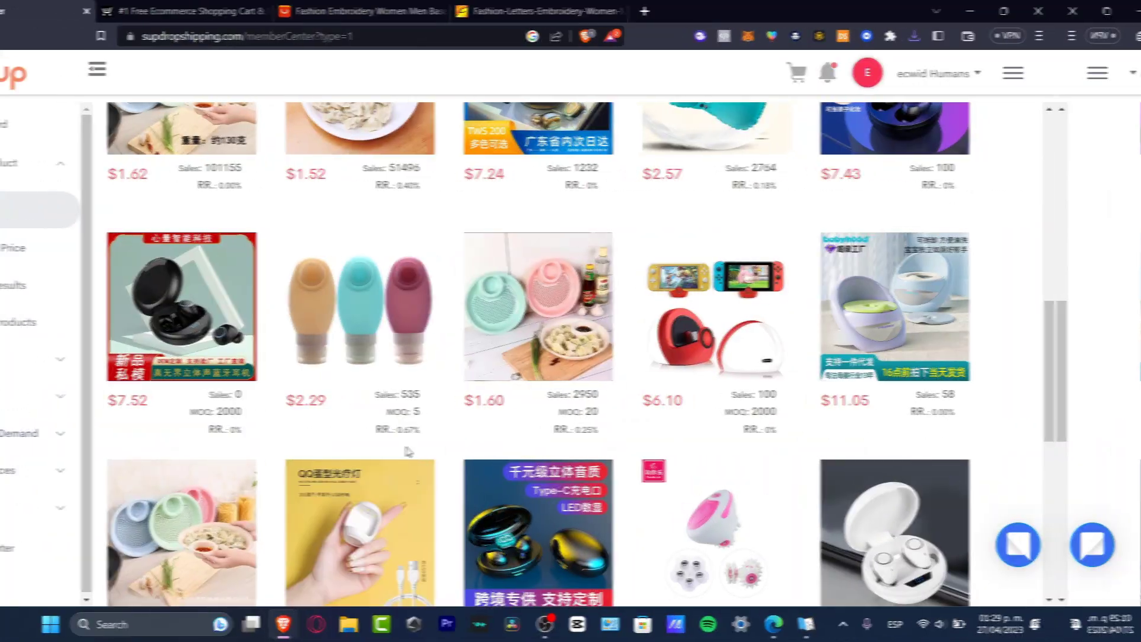
mouse_move(482, 344)
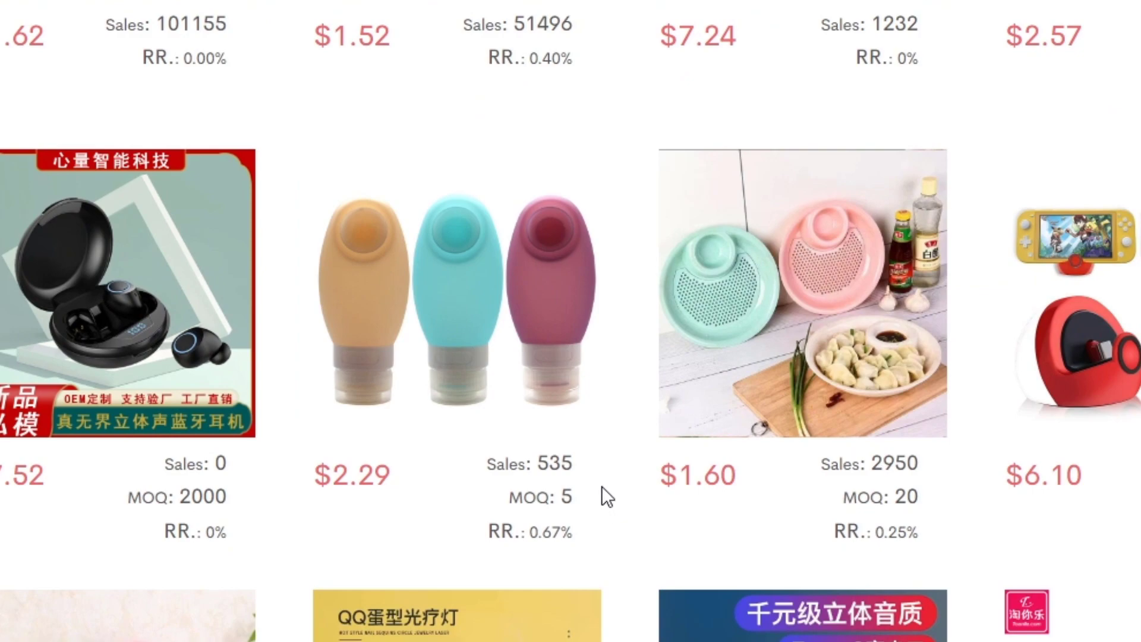
Step: Import the $1.54 product from the Sourcing grid and confirm in the Notice dialog
scroll(601, 486, up, 3)
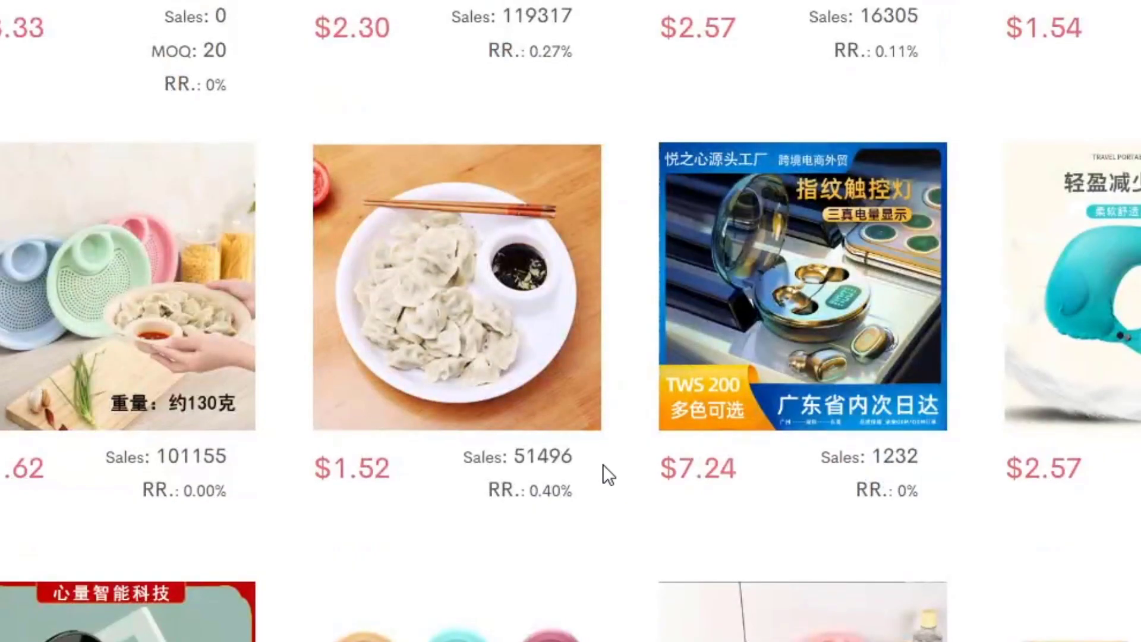
mouse_move(527, 470)
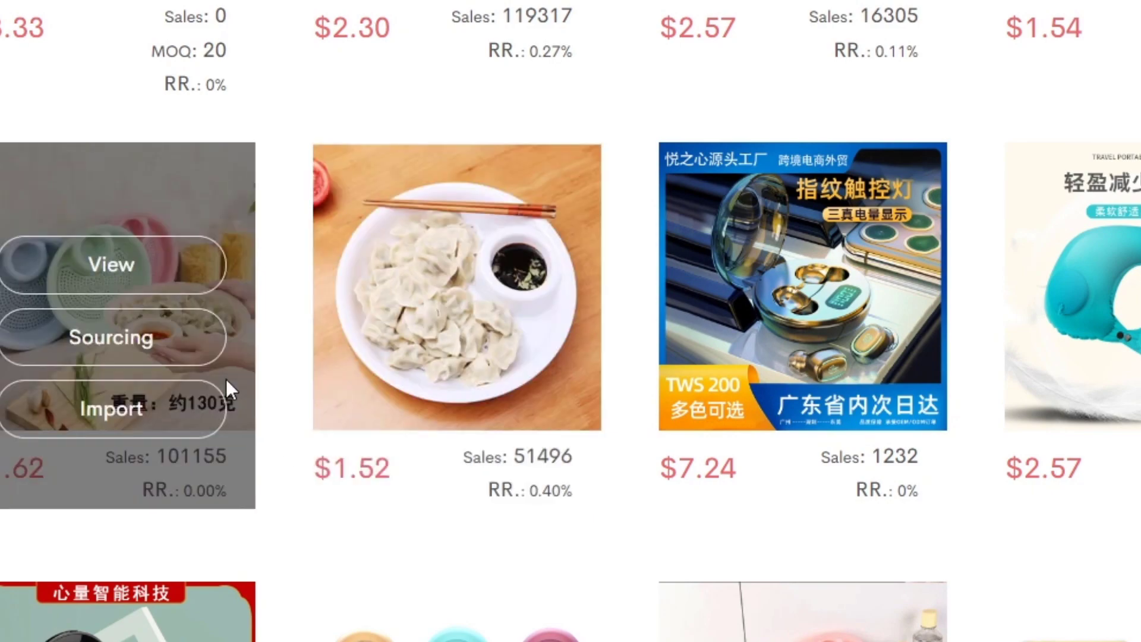
scroll(226, 384, up, 3)
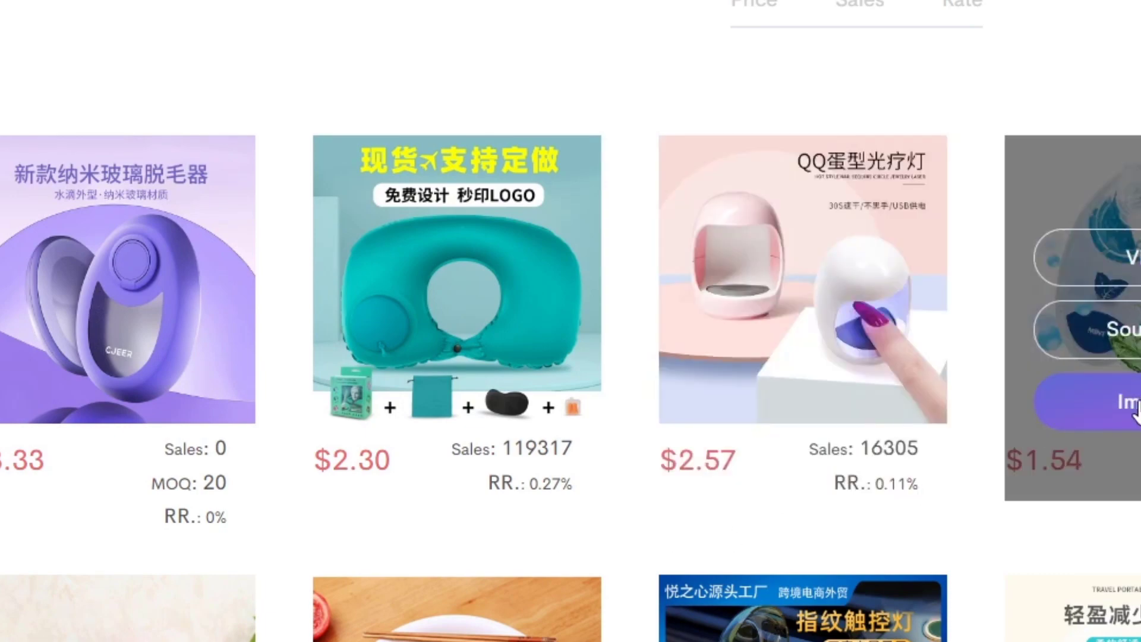
click(1066, 403)
click(828, 403)
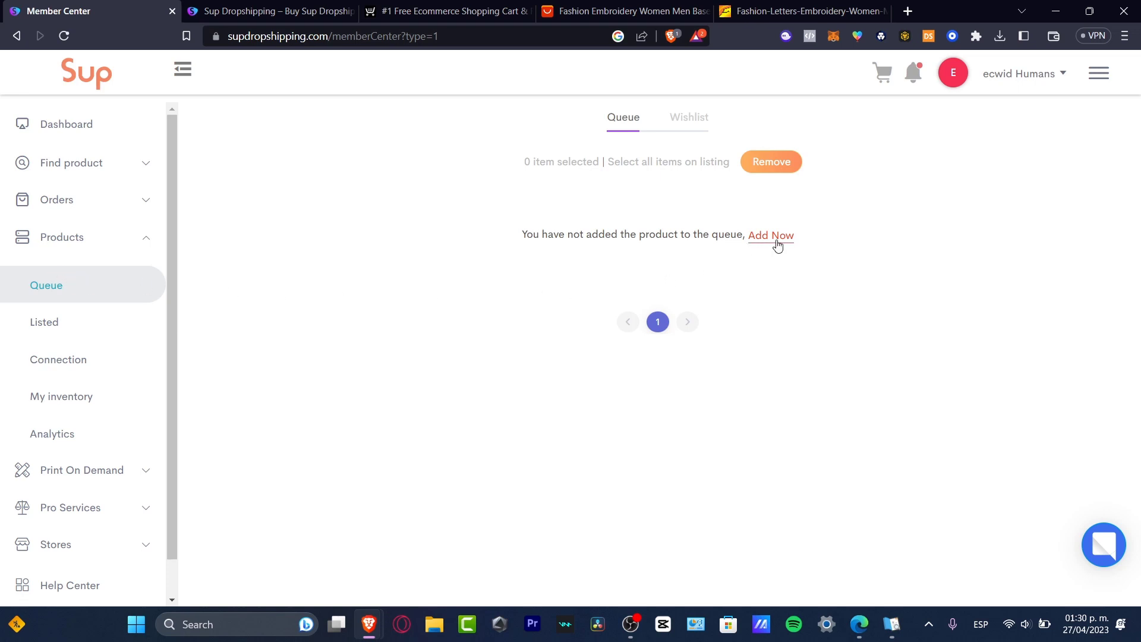
Step: Switch to the Sup Dropshipping – Buy Sup Dropshipping tab showing the all-products catalog
click(297, 10)
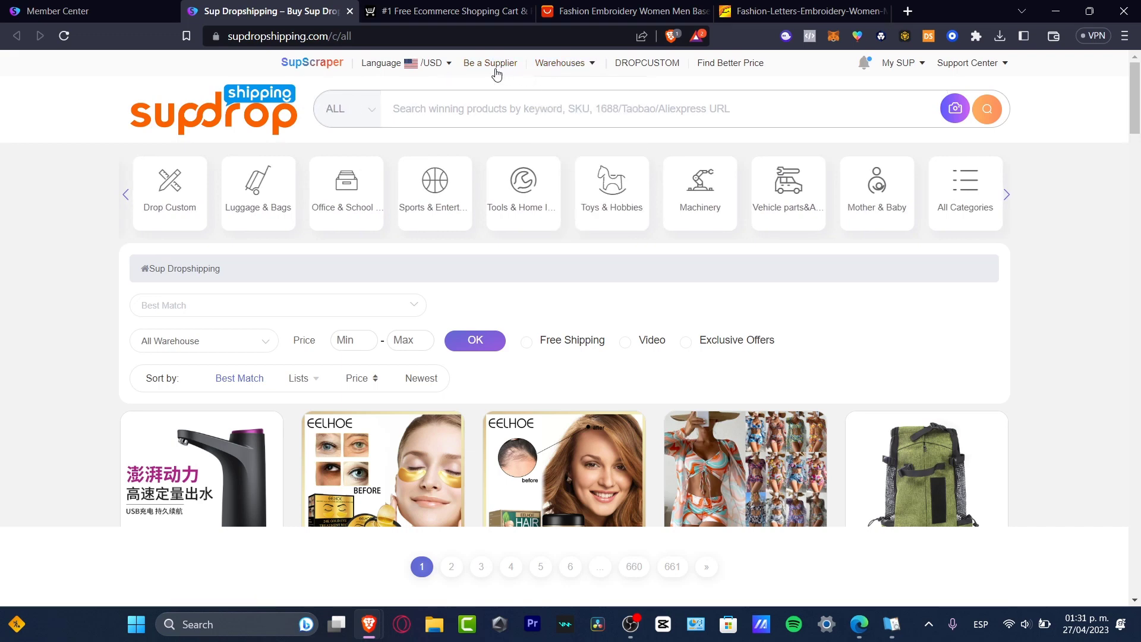
Step: Queue the catalog's first-row products, including EELHOE ginger hair, then return to the Products Queue page
mouse_move(558, 70)
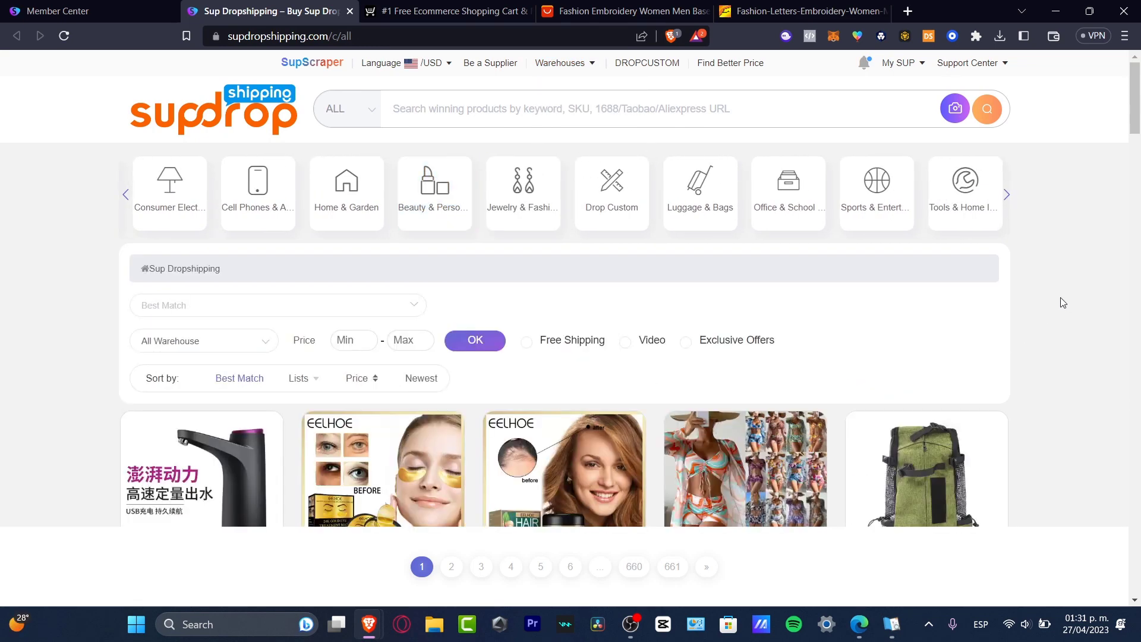
mouse_move(535, 187)
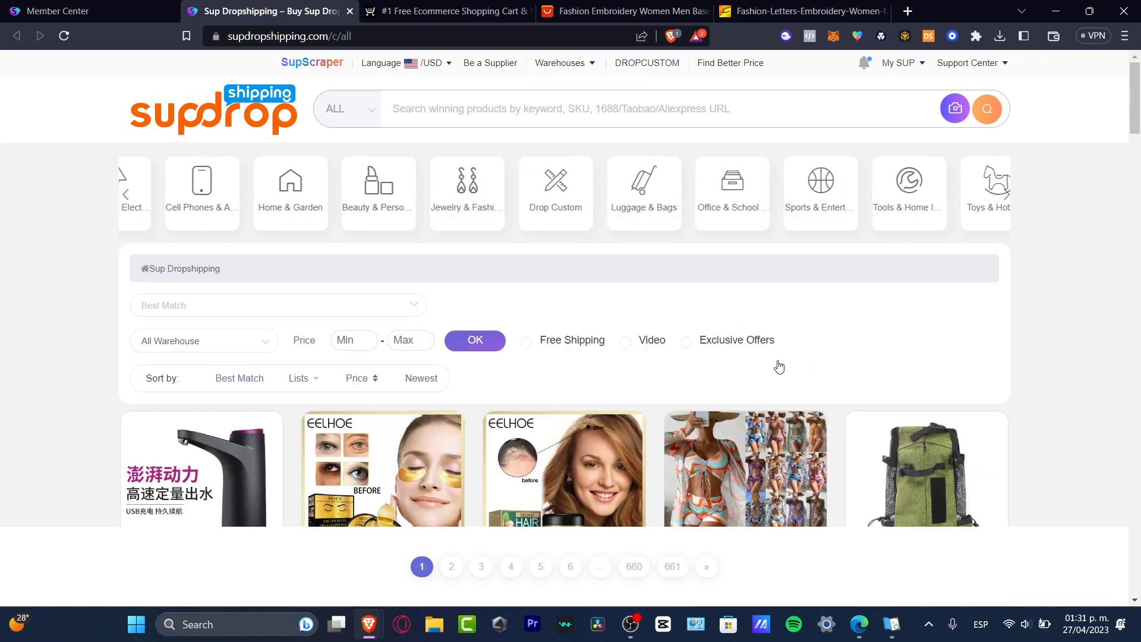
scroll(764, 374, down, 7)
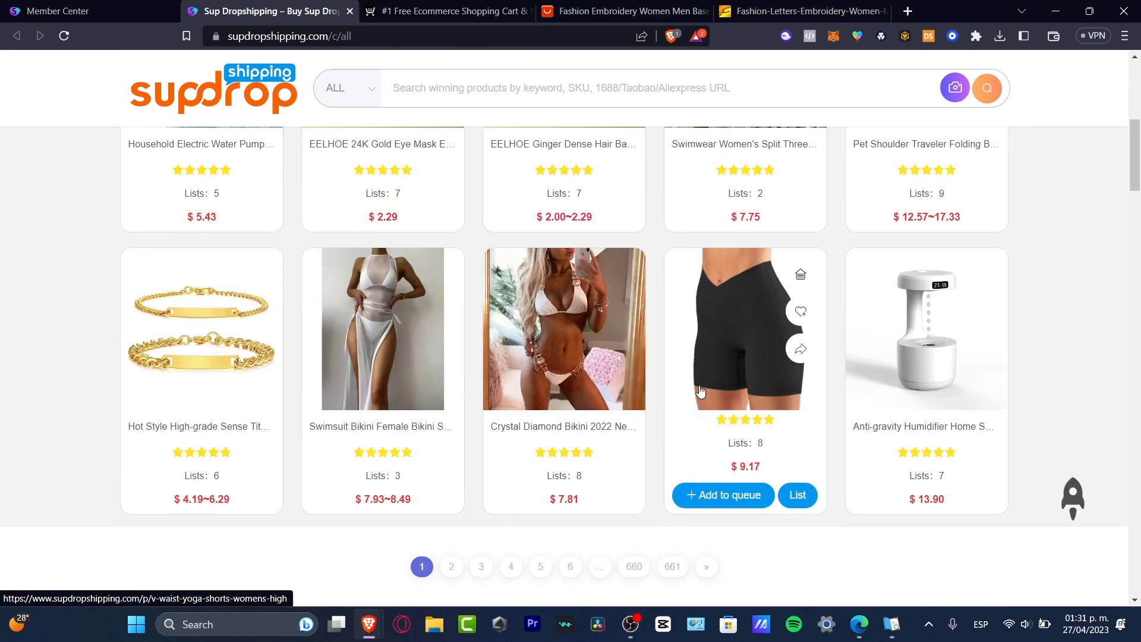
scroll(1023, 370, down, 3)
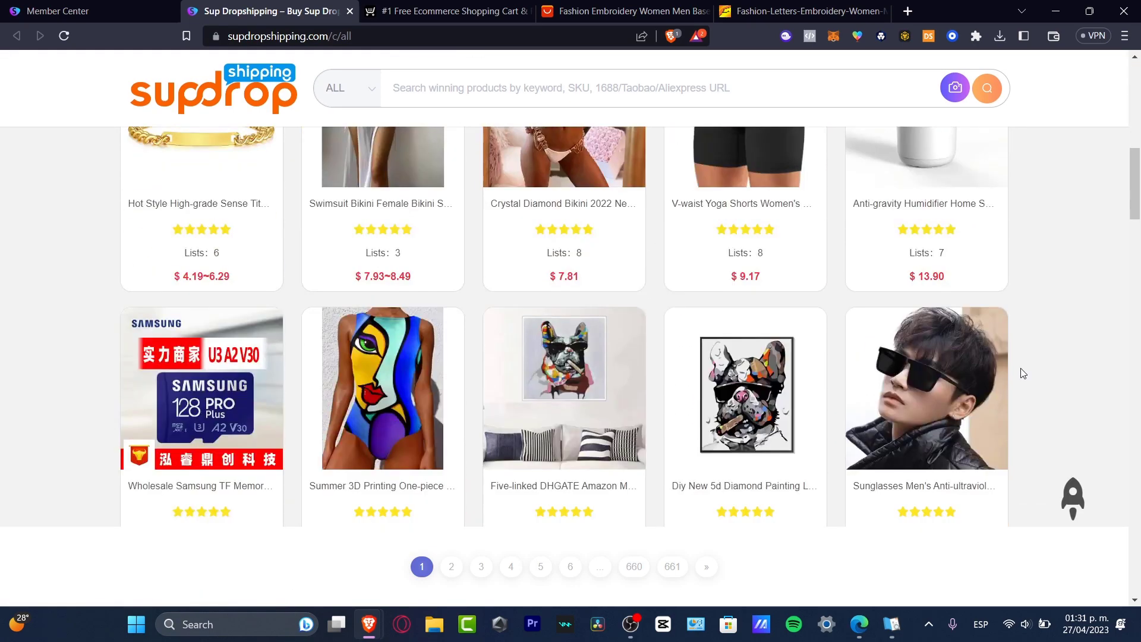
scroll(1019, 378, down, 3)
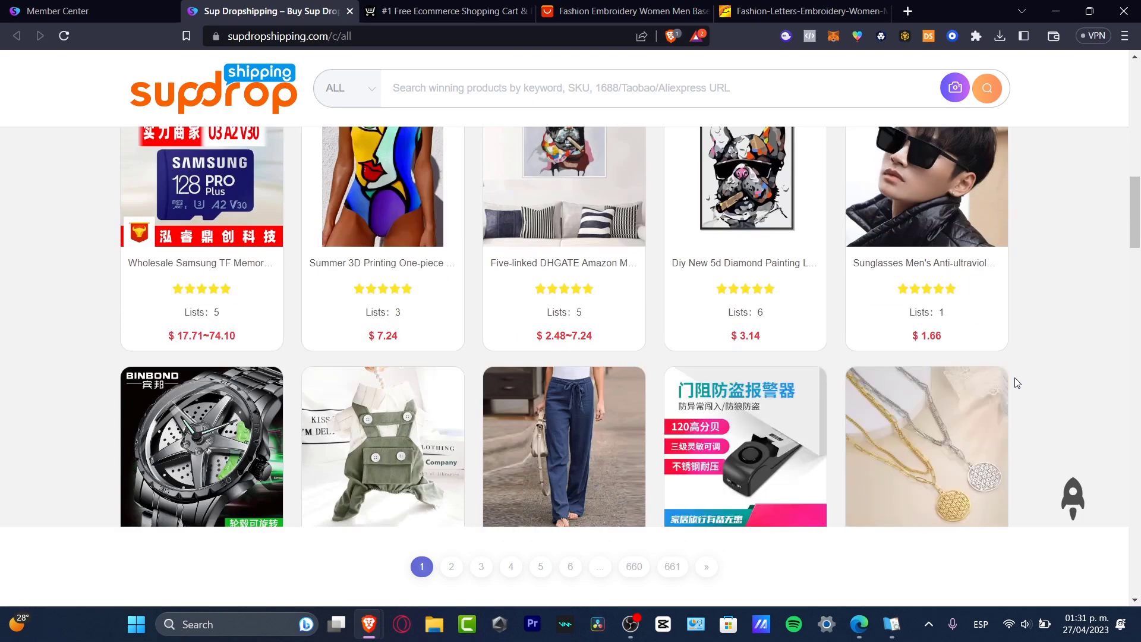
scroll(1017, 380, down, 6)
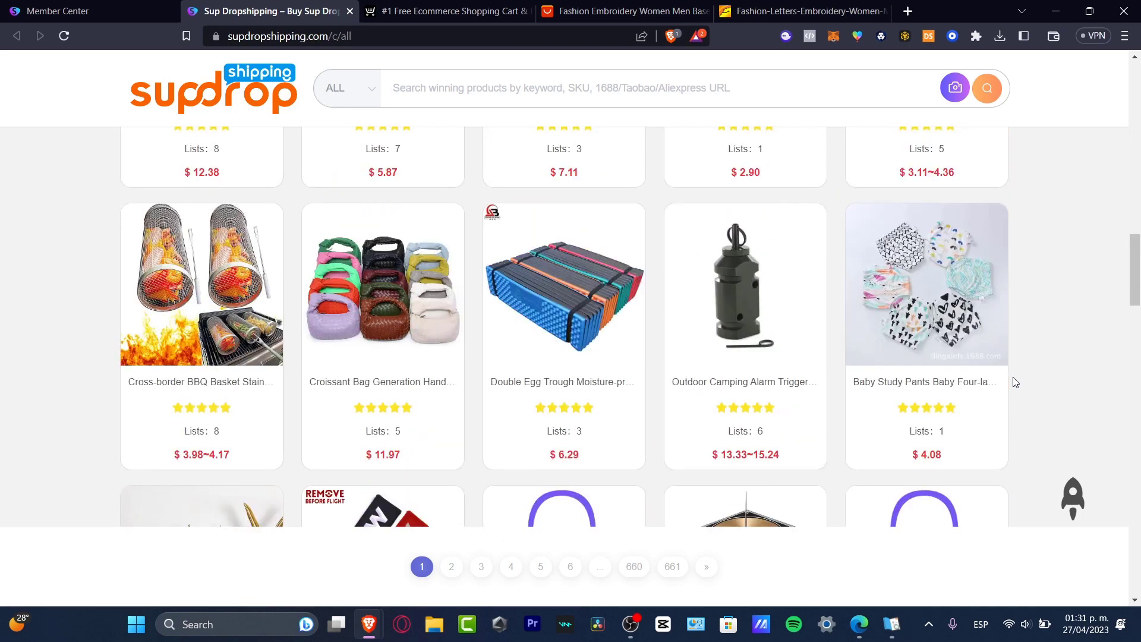
scroll(1015, 382, up, 10)
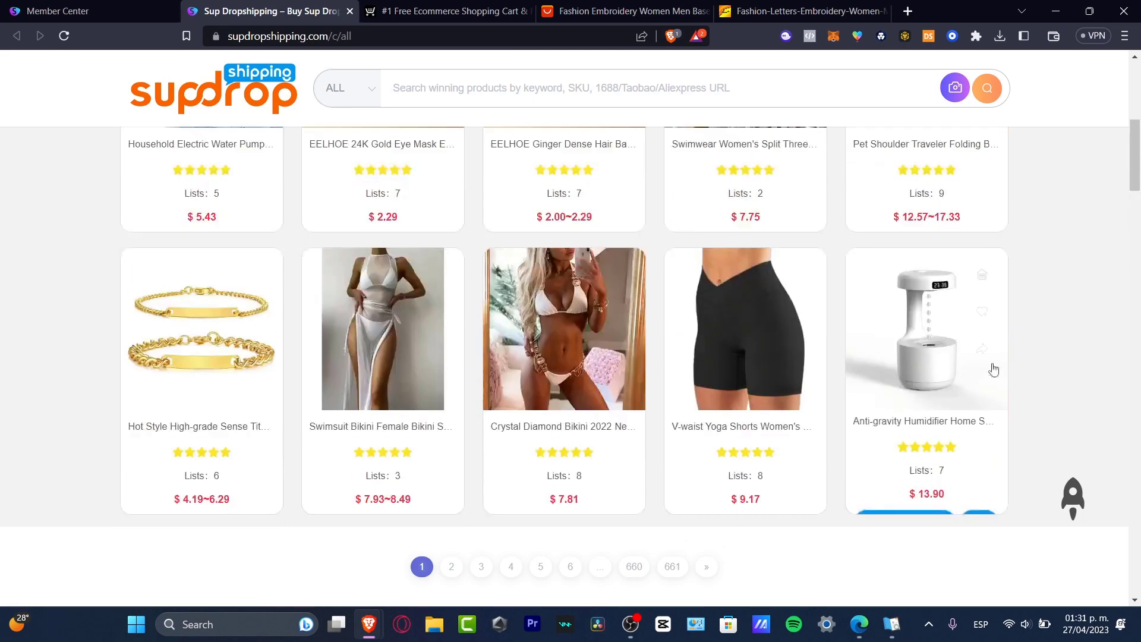
click(681, 87)
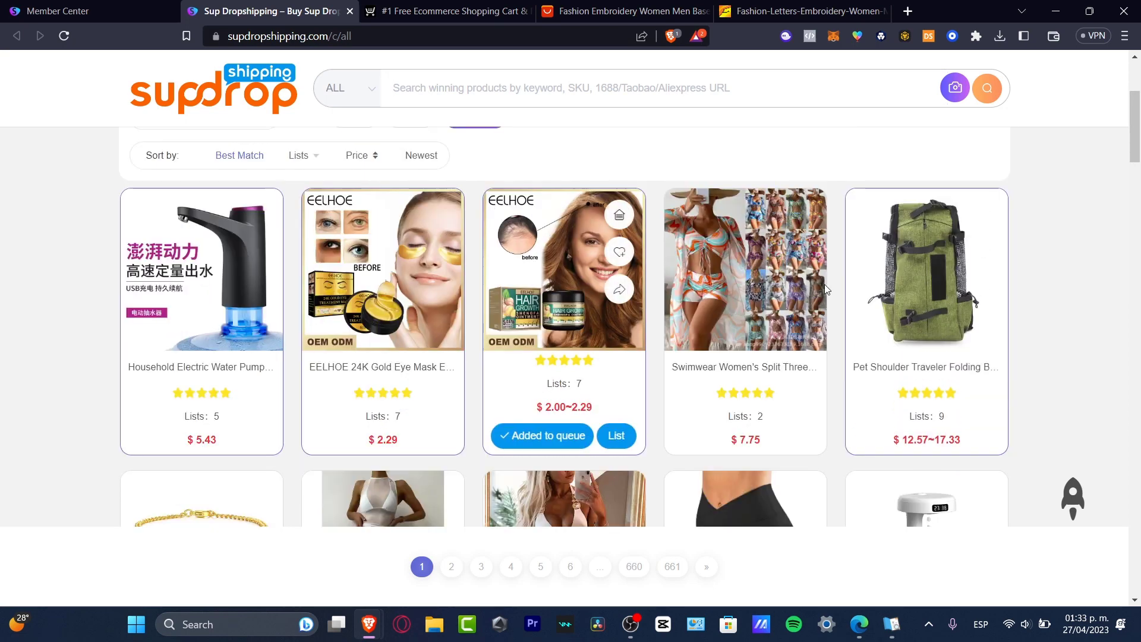
scroll(825, 285, up, 5)
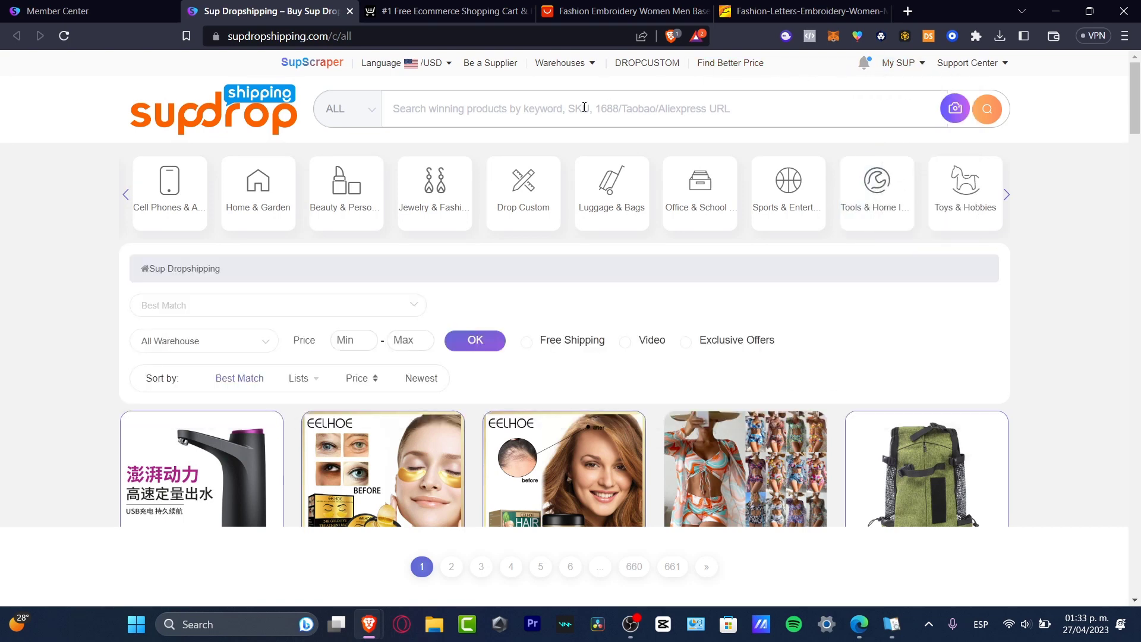
click(78, 11)
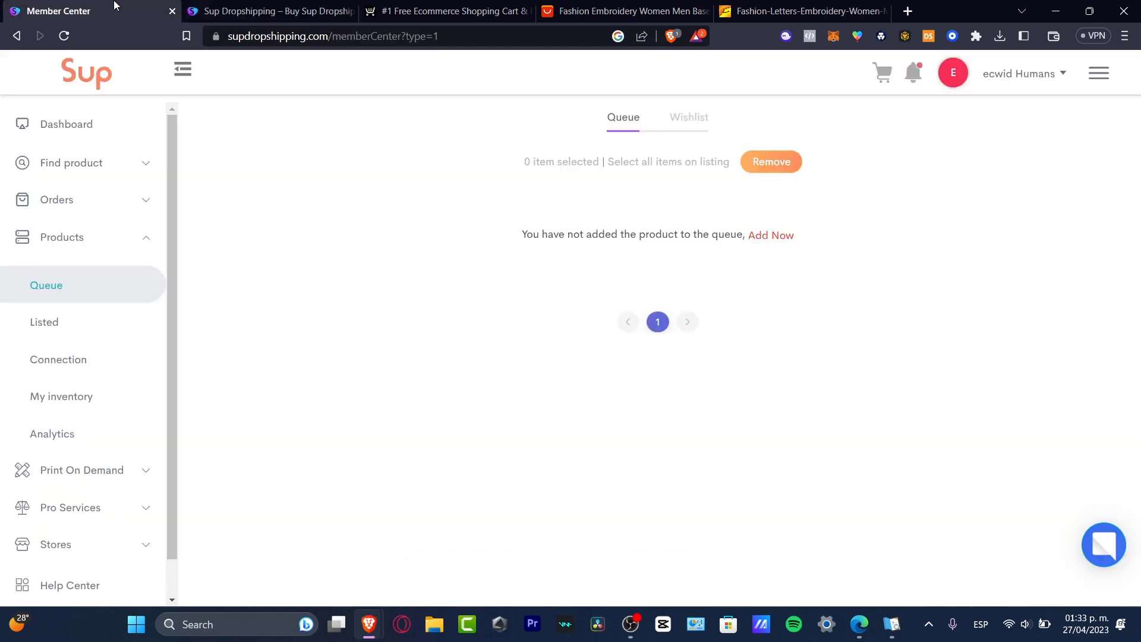
Step: Select the pet backpack, ginger hair, gold eye mask and water pump products, then List Now the pump
click(60, 297)
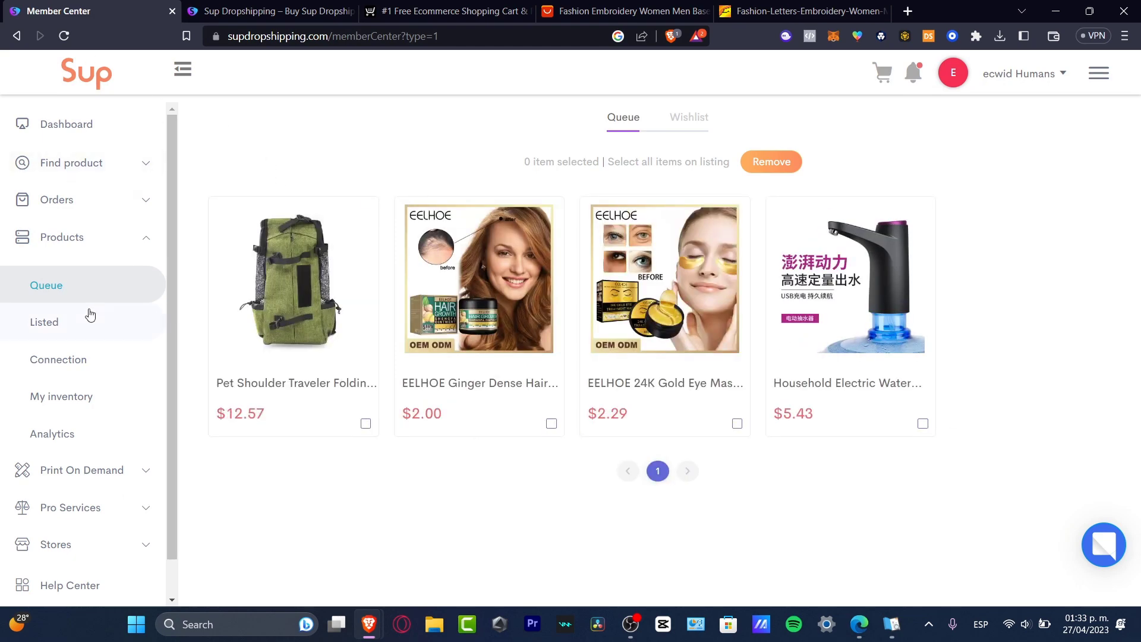
mouse_move(349, 288)
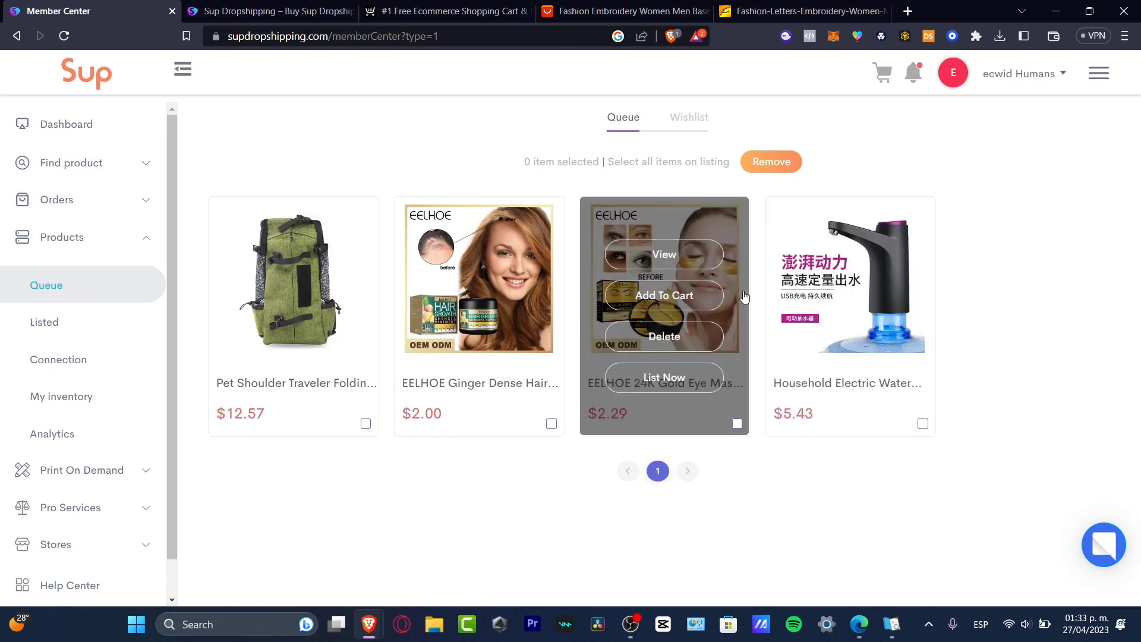
mouse_move(267, 231)
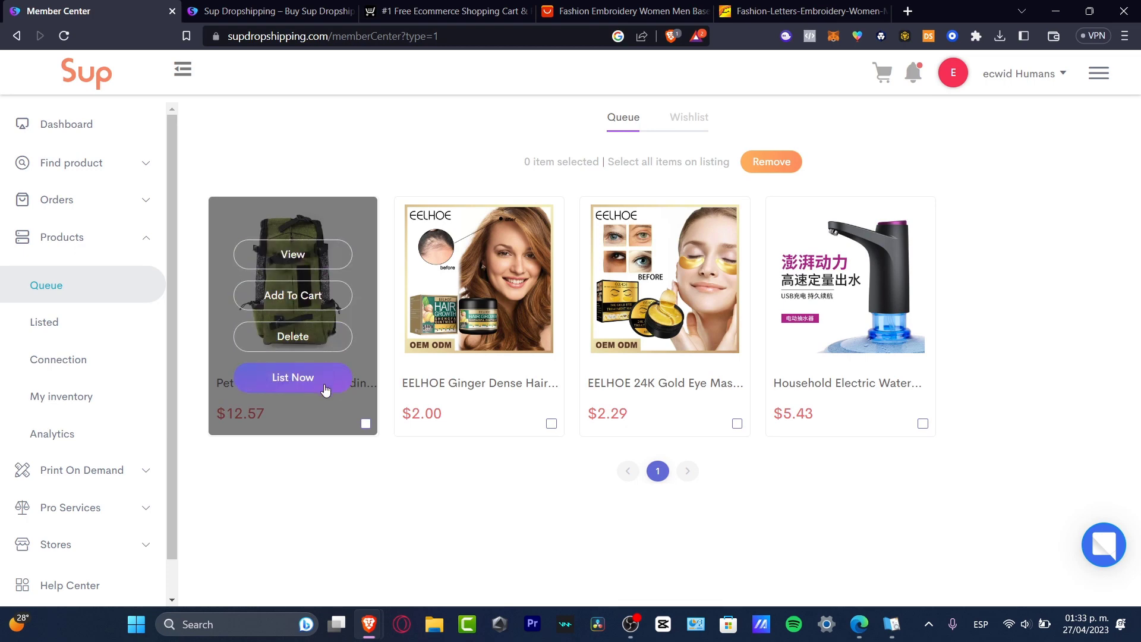
click(365, 424)
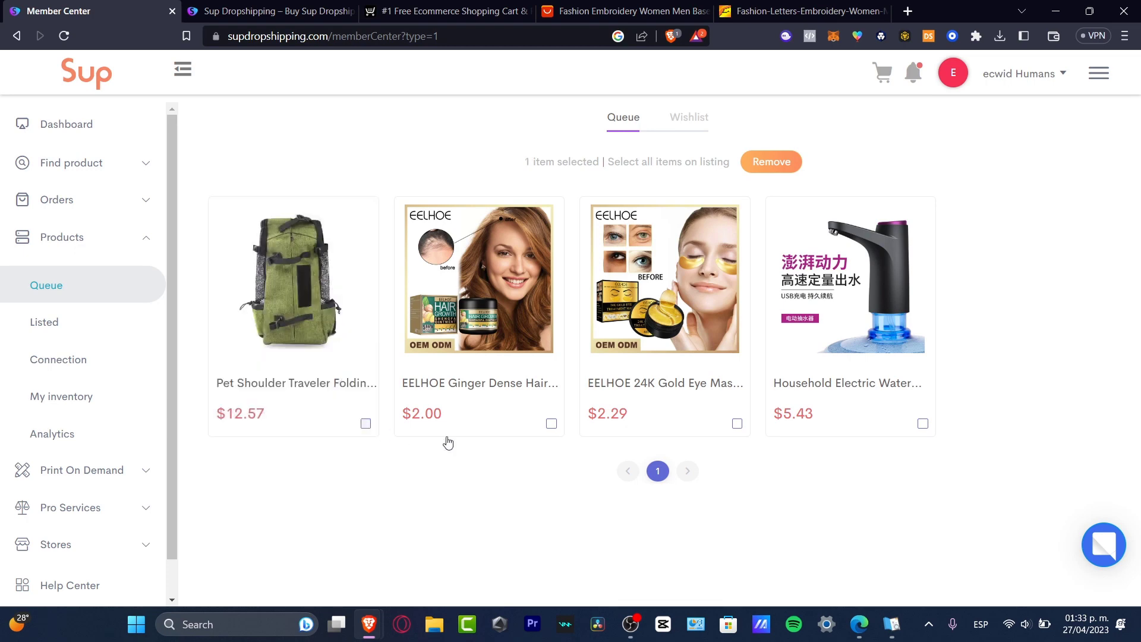
click(551, 424)
click(737, 423)
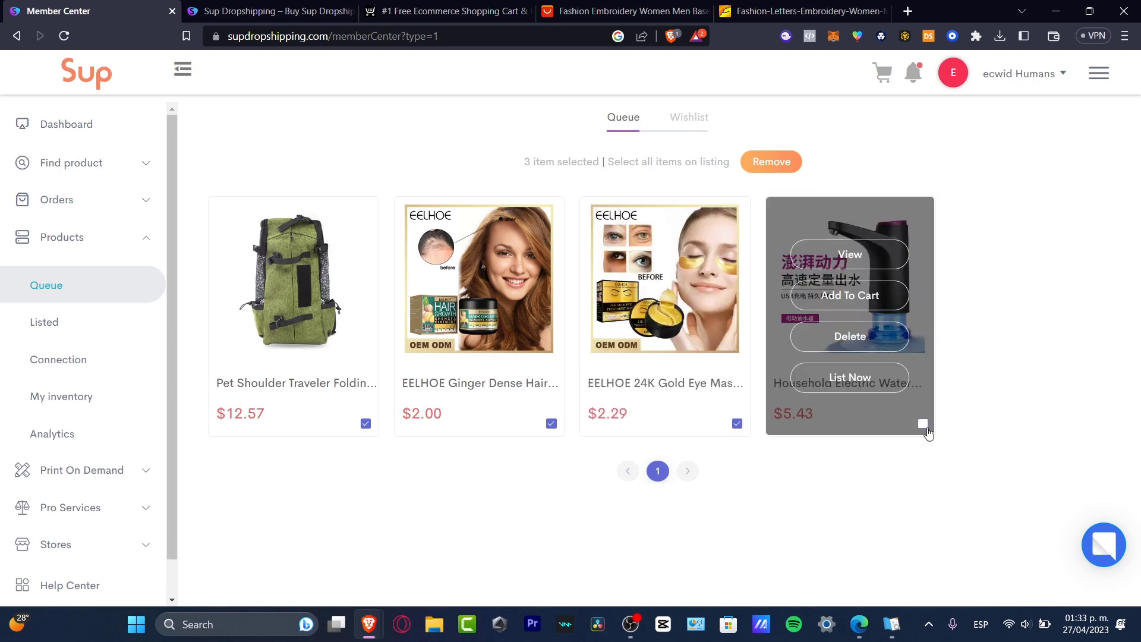
click(923, 423)
click(851, 380)
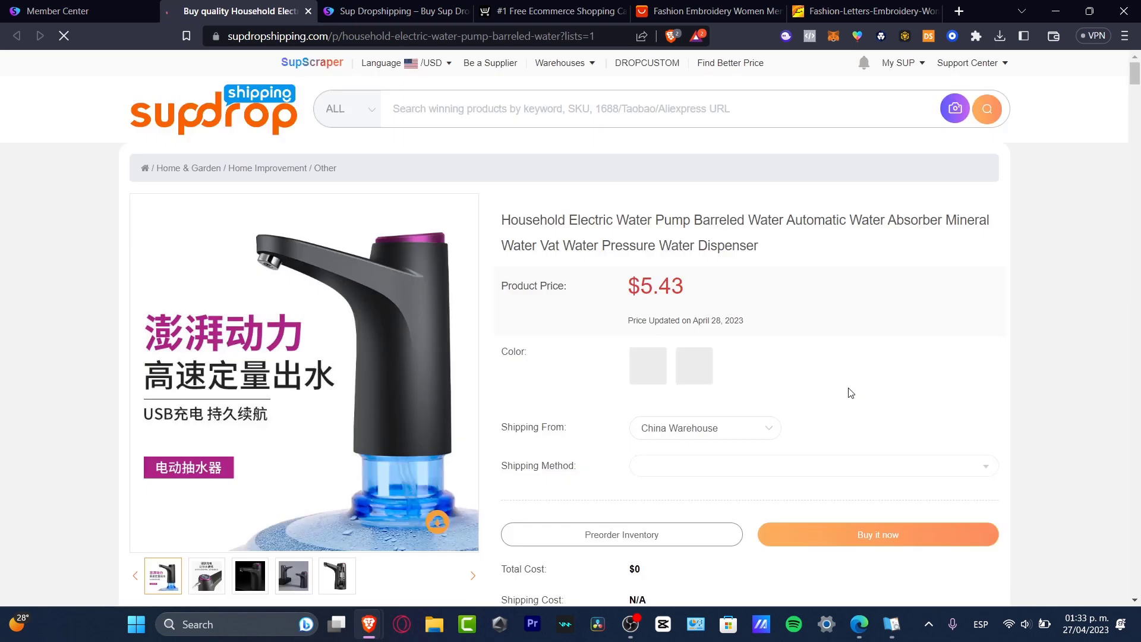
Step: Open the water pump's Listing form, with black and white variants at $5.43 cost
scroll(829, 437, down, 10)
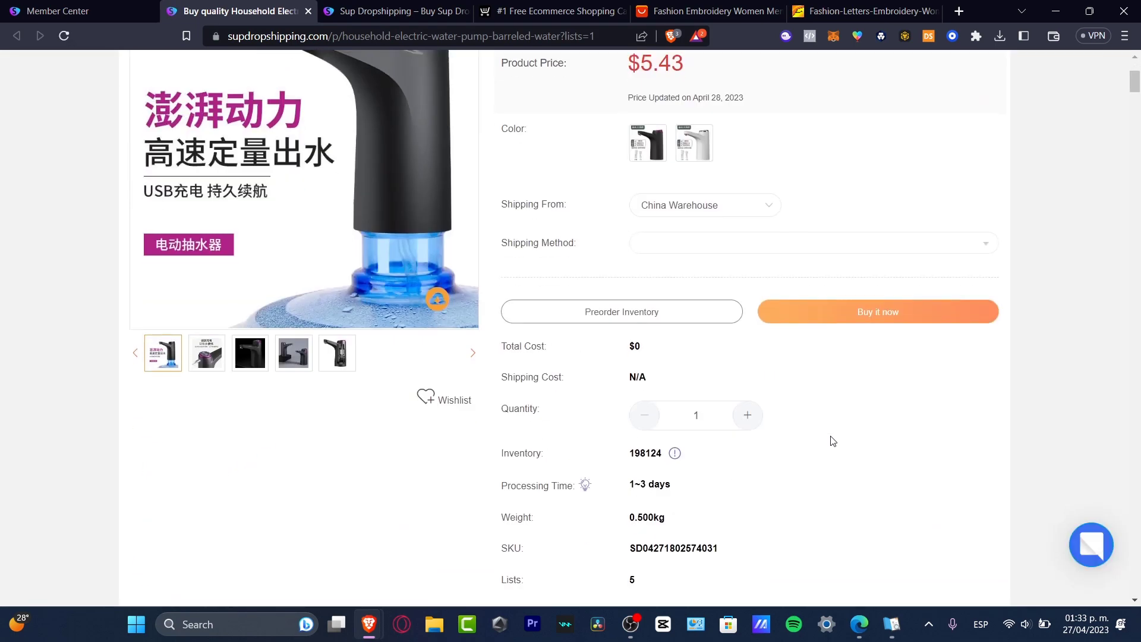
scroll(819, 442, up, 10)
scroll(820, 443, down, 7)
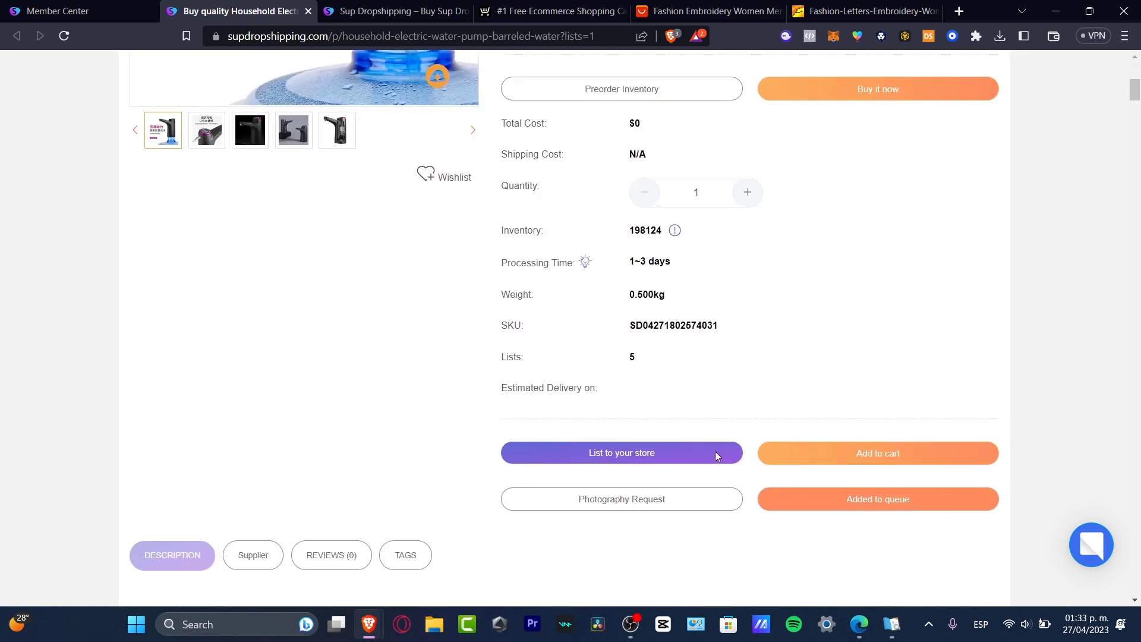
click(661, 453)
scroll(629, 420, down, 2)
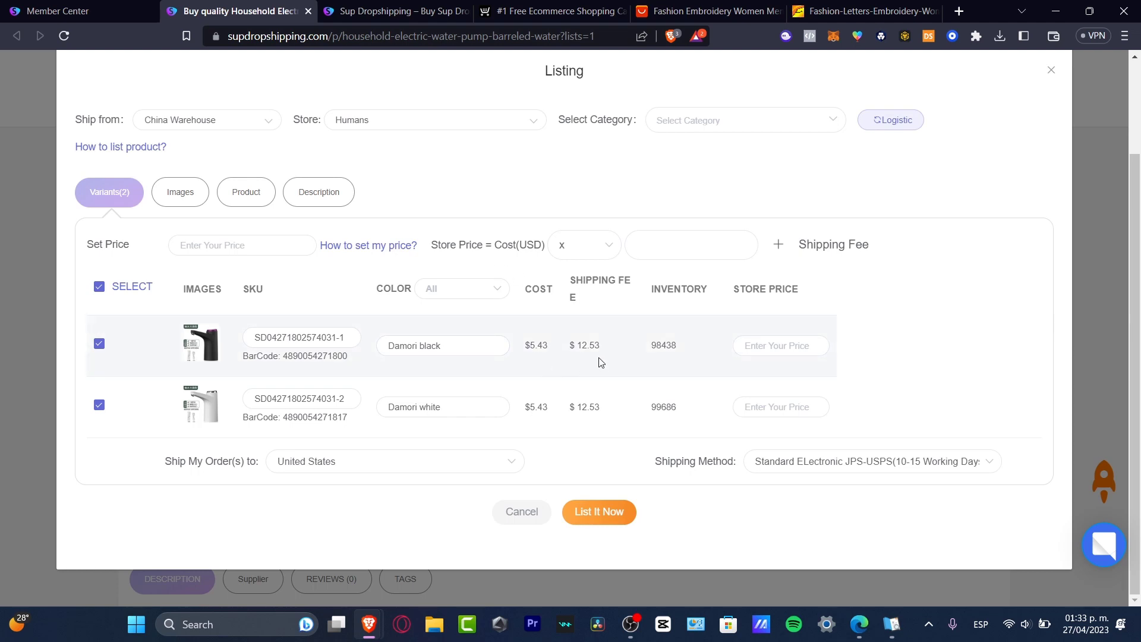
Step: Review the black variant's inventory, cost and shipping fee, and enter 22 as its store price
drag(684, 346, 653, 346)
drag(549, 350, 523, 356)
drag(606, 351, 560, 356)
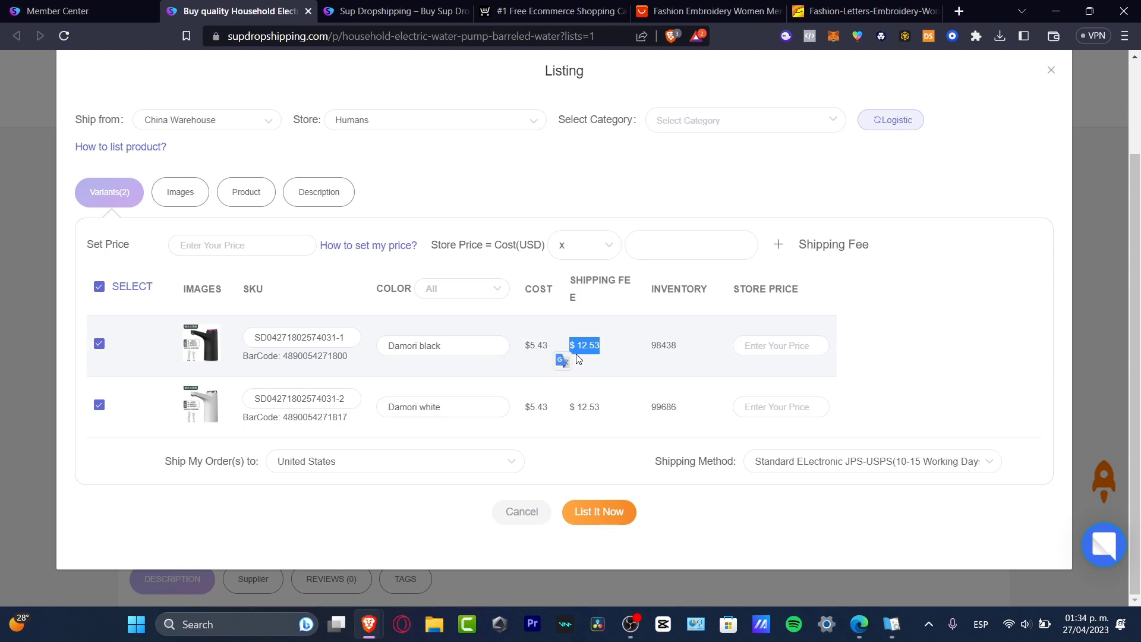
click(751, 346)
text(22)
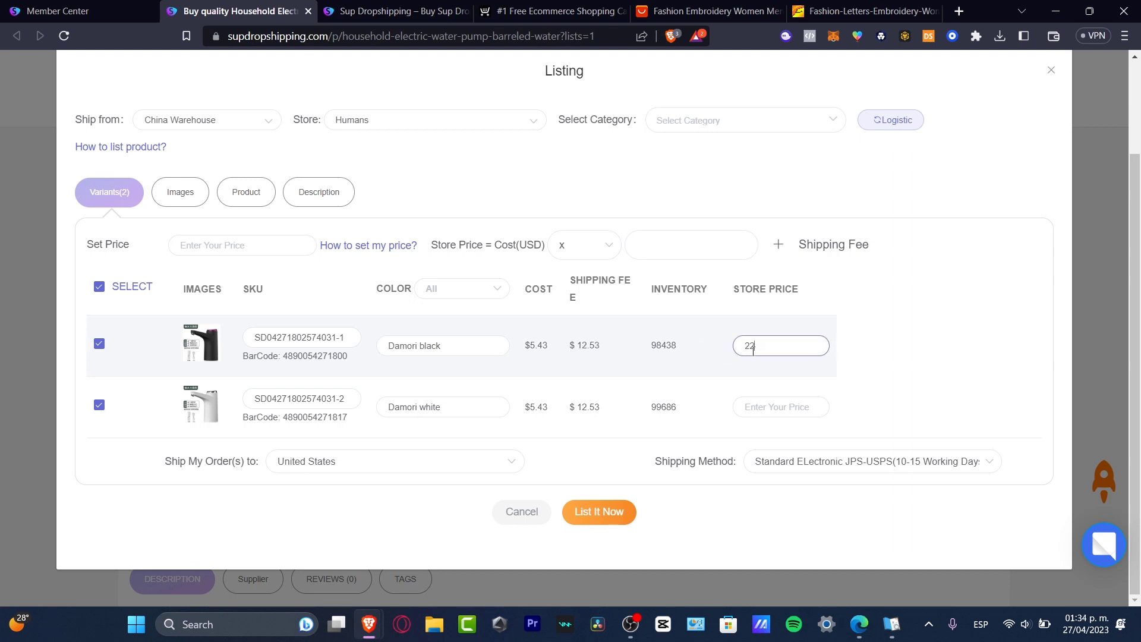
click(879, 361)
Step: Enter 33 for the white variant, then 23 as one price for both variants
click(807, 408)
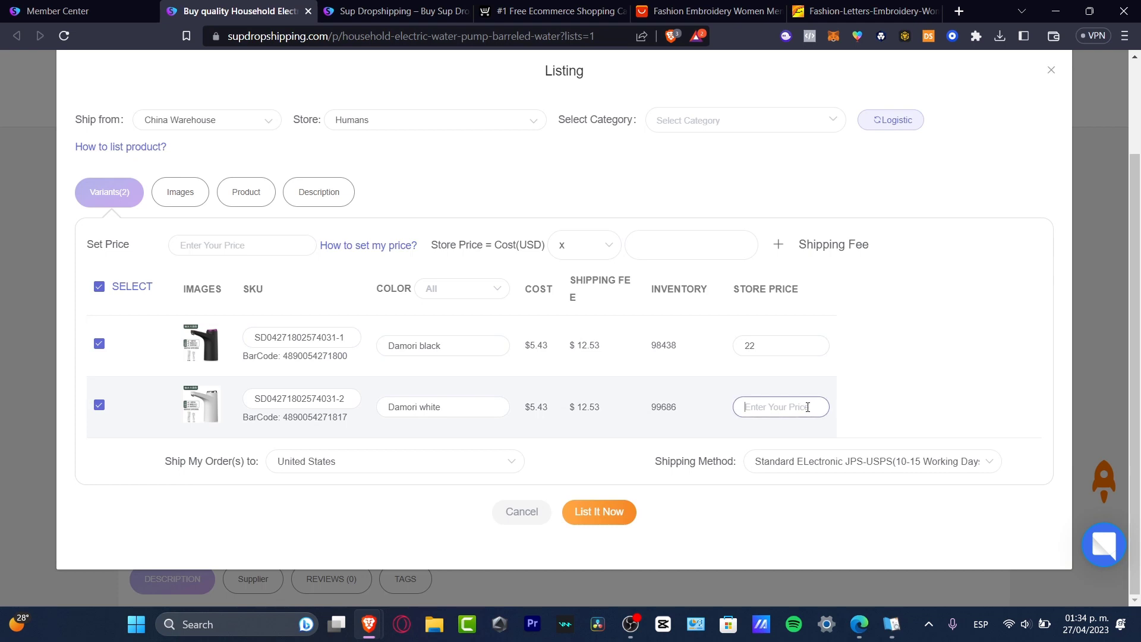
text(33)
click(297, 245)
text(23)
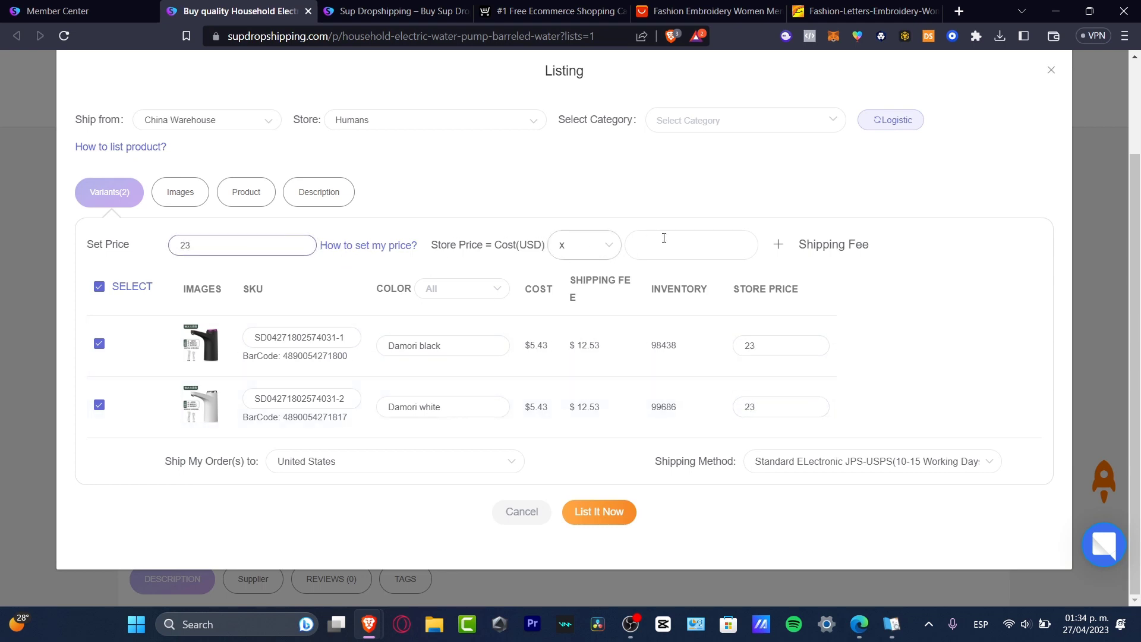
Step: Keep the 'x' price formula operator with a multiplier of 1 and apply it
click(591, 253)
click(591, 289)
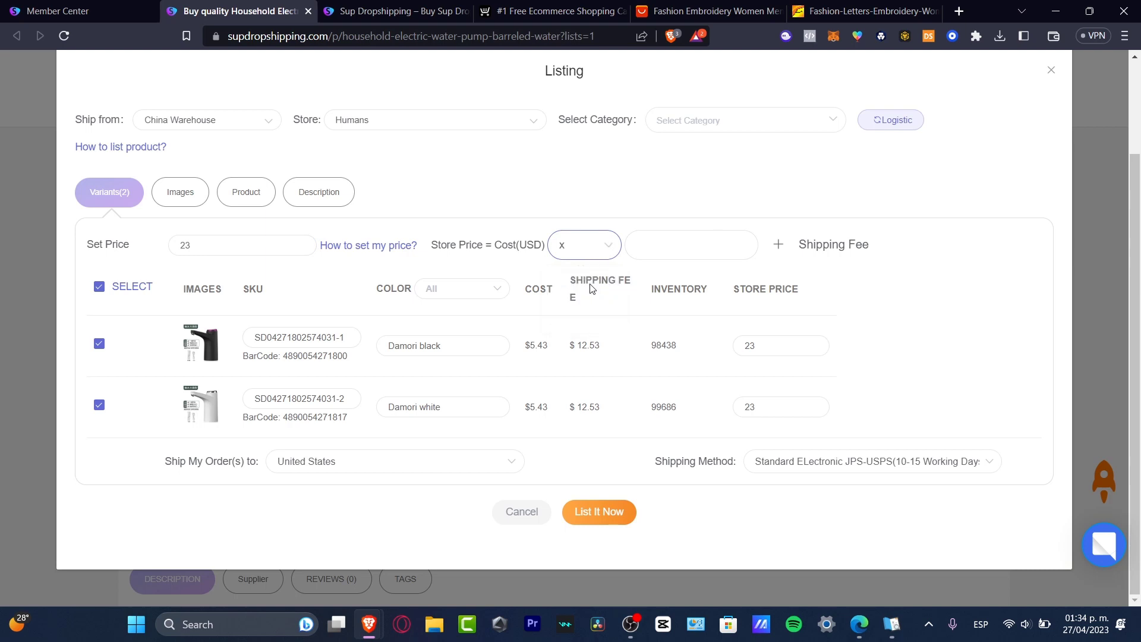
click(684, 249)
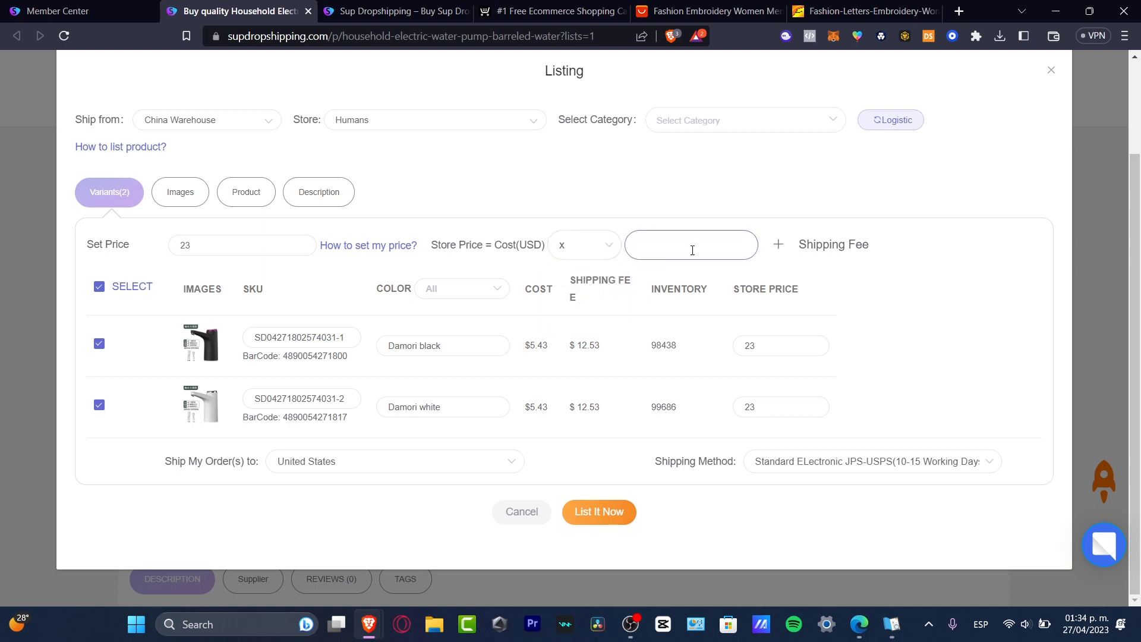
text(1)
click(726, 204)
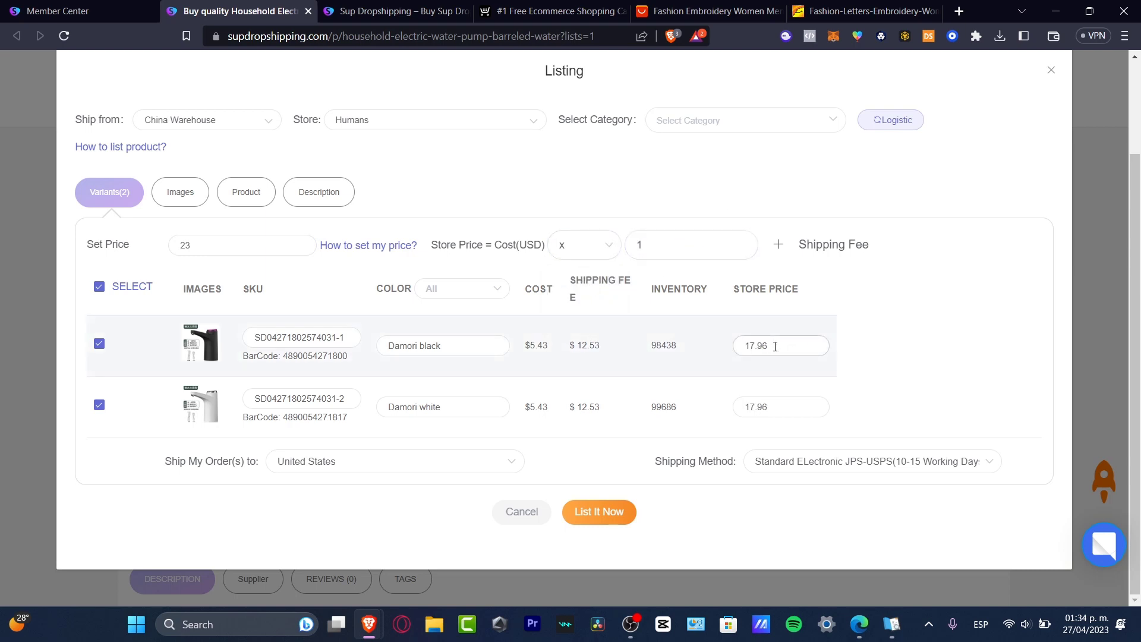
Step: Change the multiplier to 3 so both variants list at $28.82, and list the pump
click(677, 250)
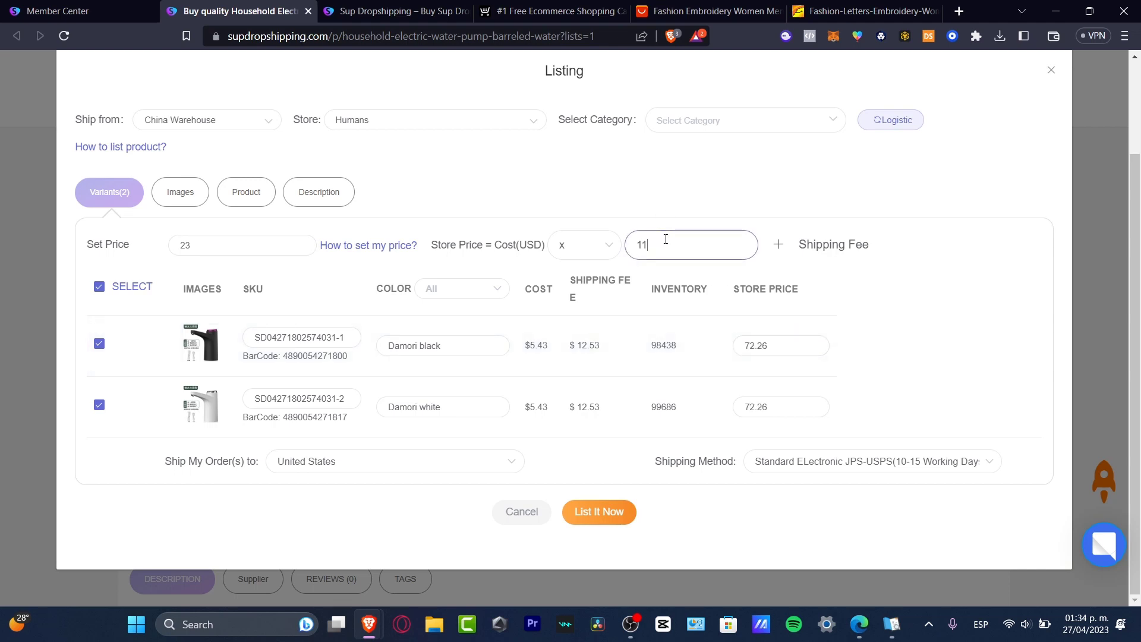
double_click(664, 239)
text(22)
double_click(644, 243)
text(1)
key(BackSpace)
text(3)
click(659, 213)
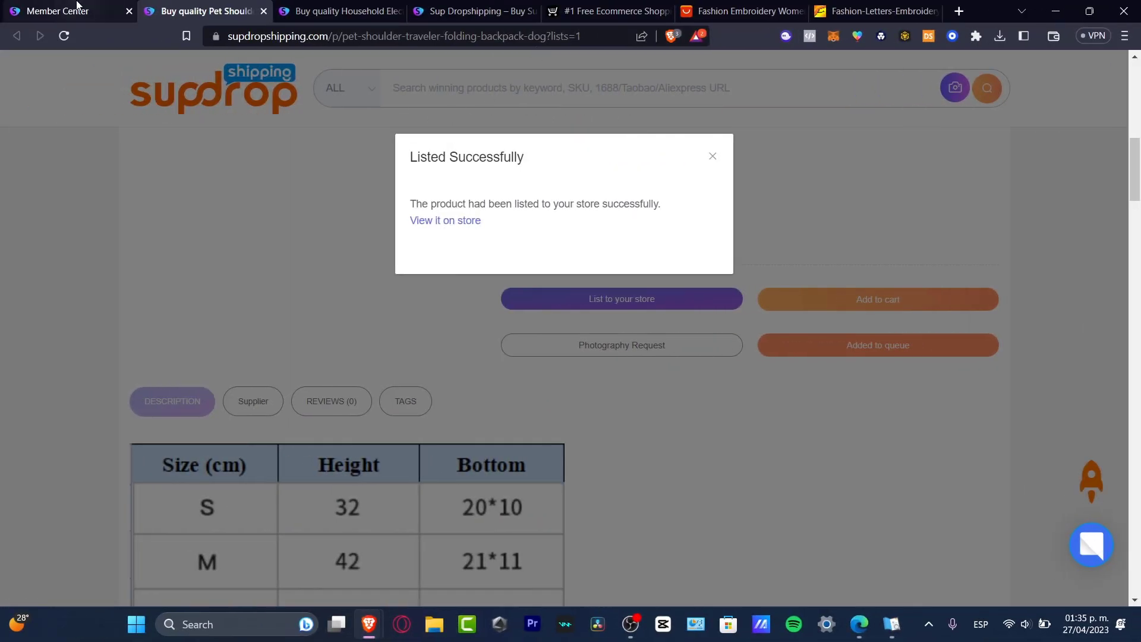
click(615, 8)
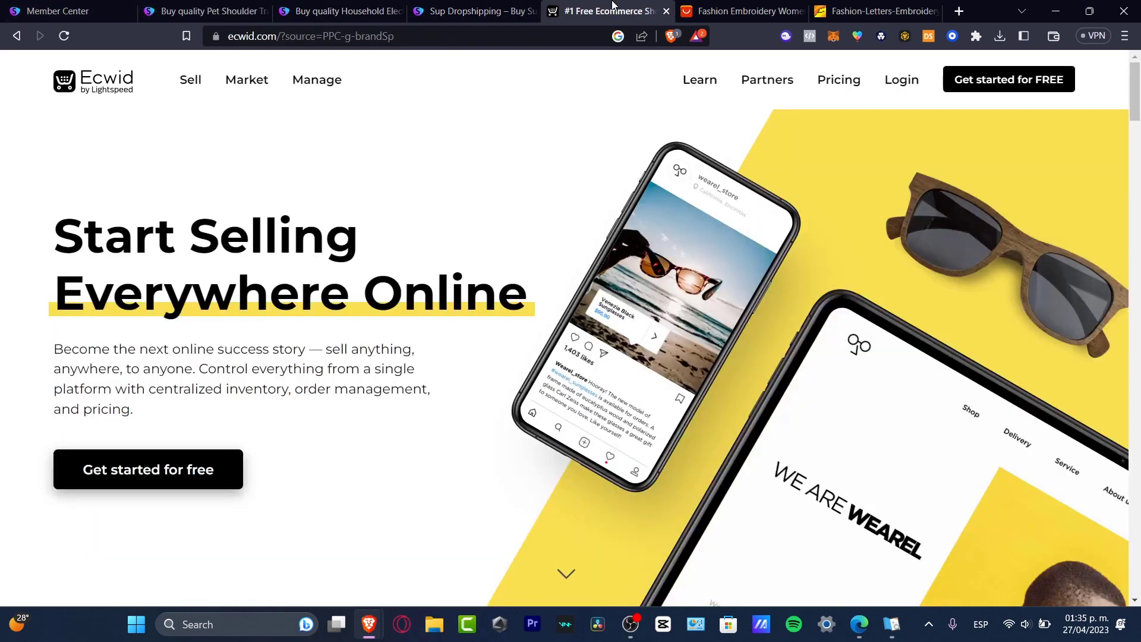
Step: Return to the Ecwid Control Panel and open Catalog > Products, now including the water pump and pet backpack
click(59, 11)
click(18, 37)
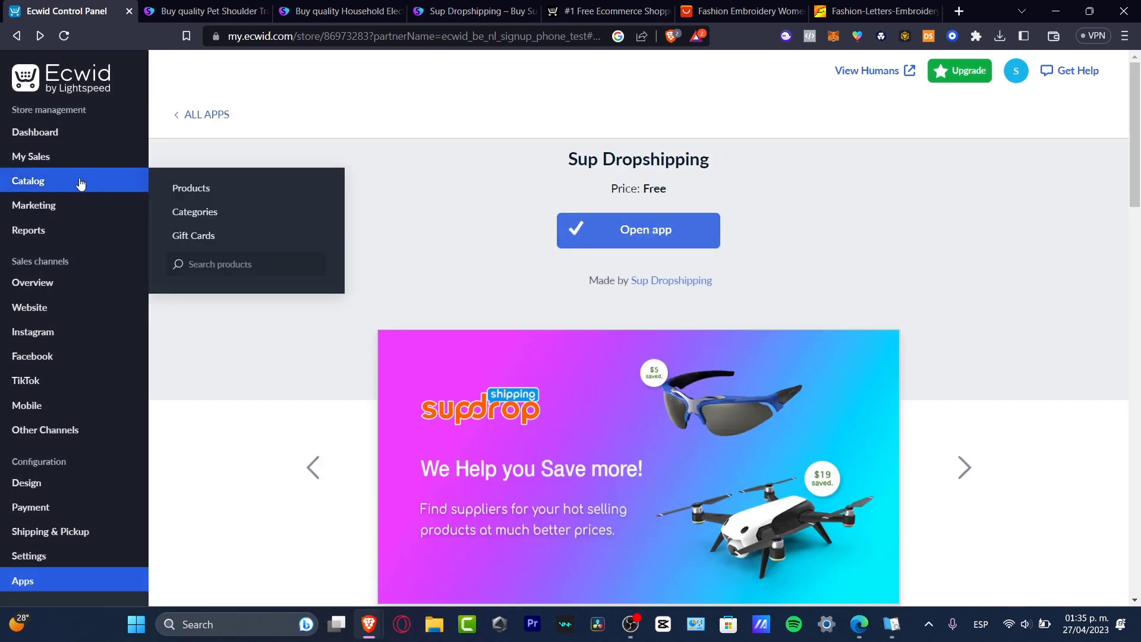
click(80, 181)
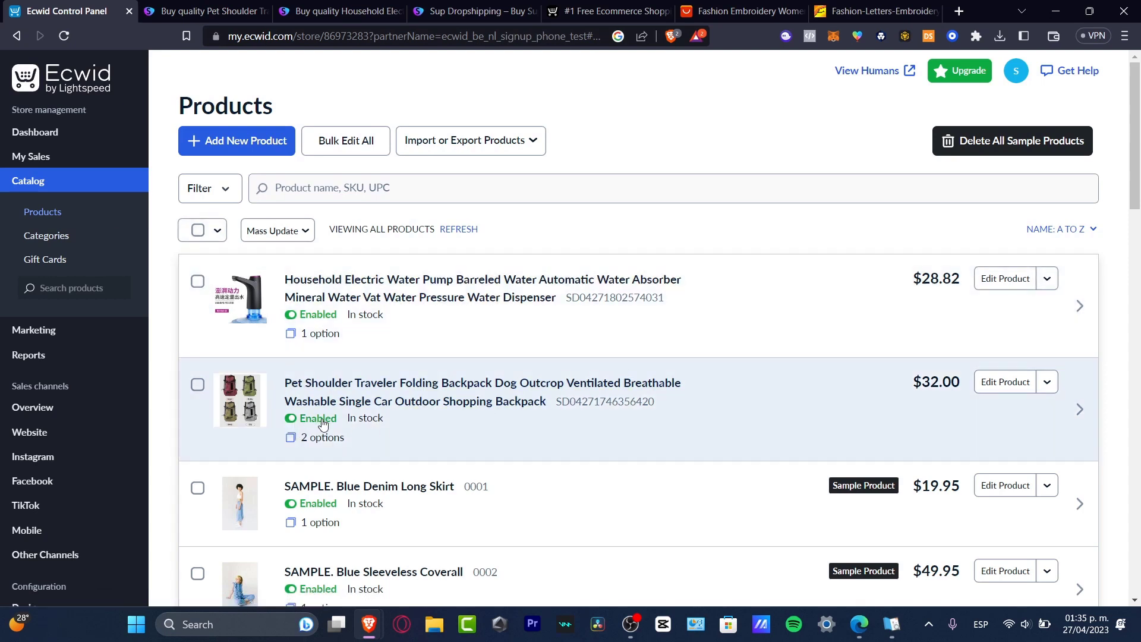
Step: Tick the nine sample products, from Blue Denim Long Skirt through Yellow Solid Jumpsuit
scroll(559, 440, down, 3)
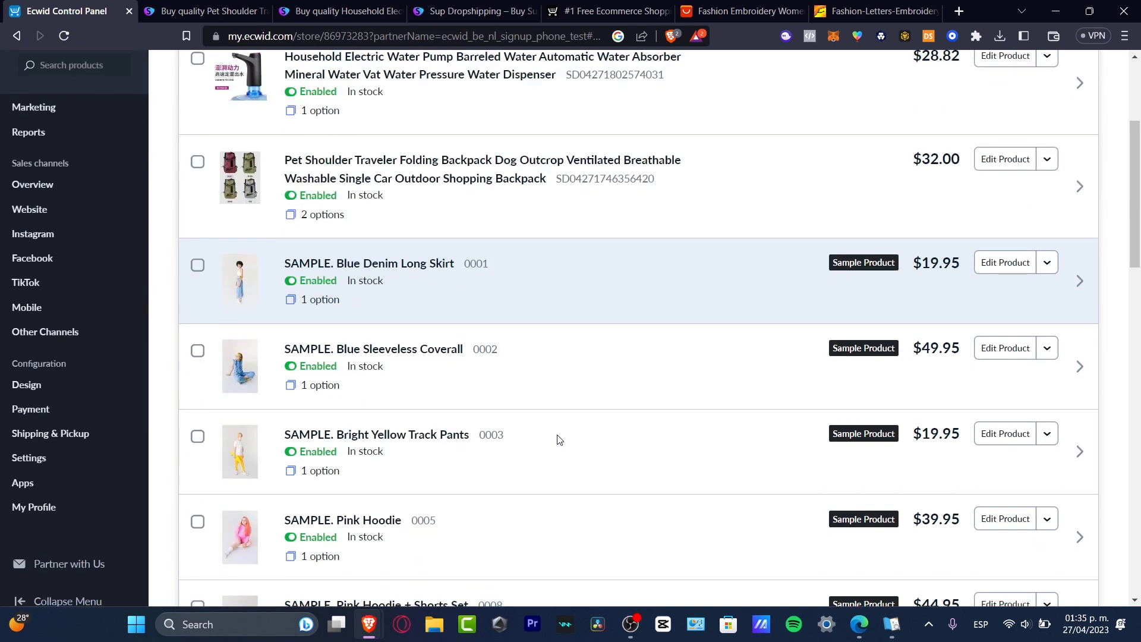
click(197, 265)
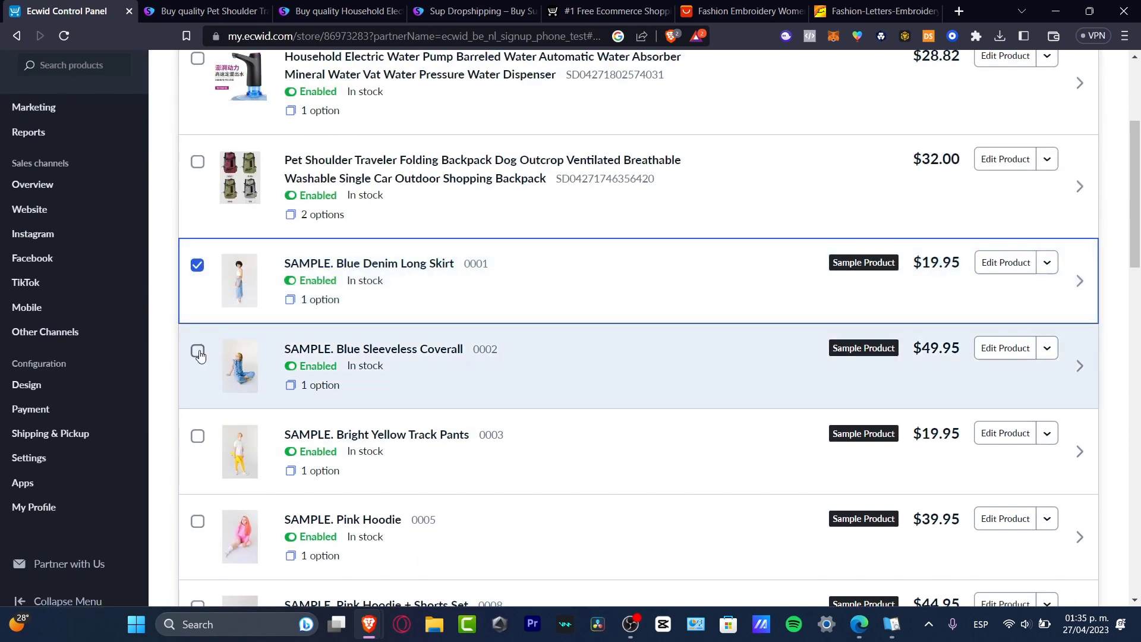
click(197, 350)
click(197, 436)
scroll(214, 449, down, 3)
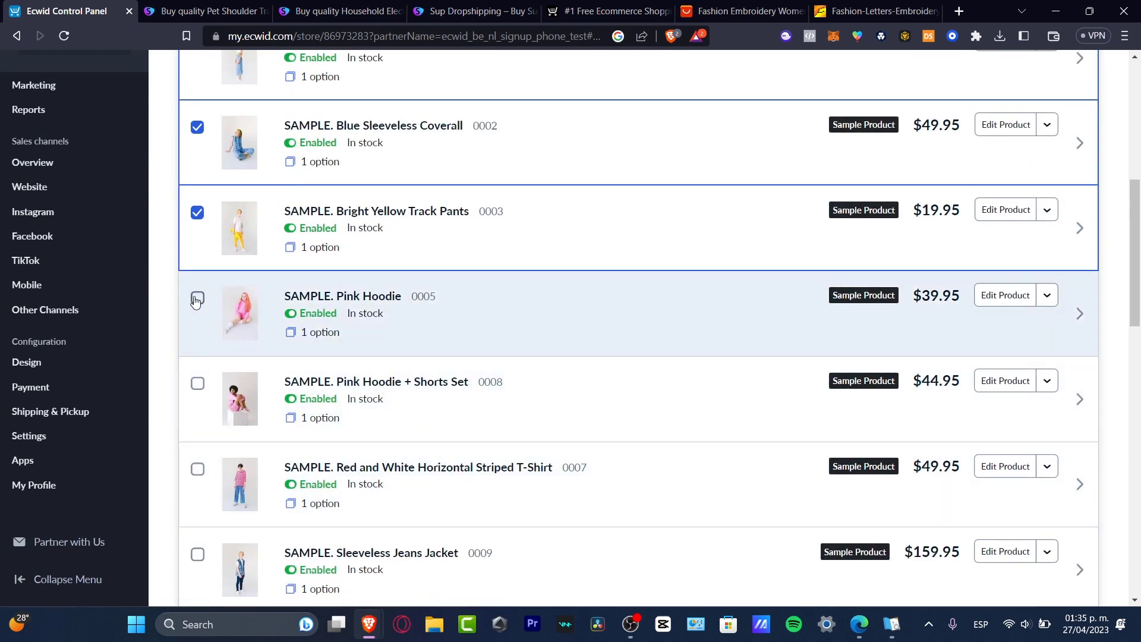
click(198, 297)
click(197, 383)
click(197, 468)
scroll(240, 473, down, 1)
scroll(240, 473, down, 3)
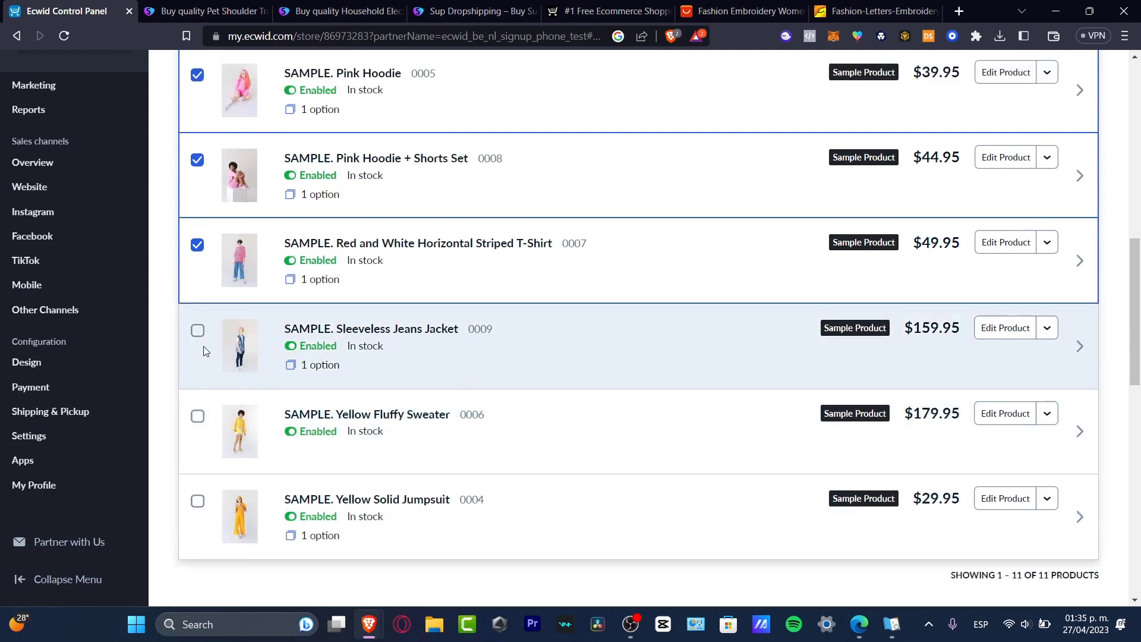
click(197, 330)
click(198, 416)
click(197, 501)
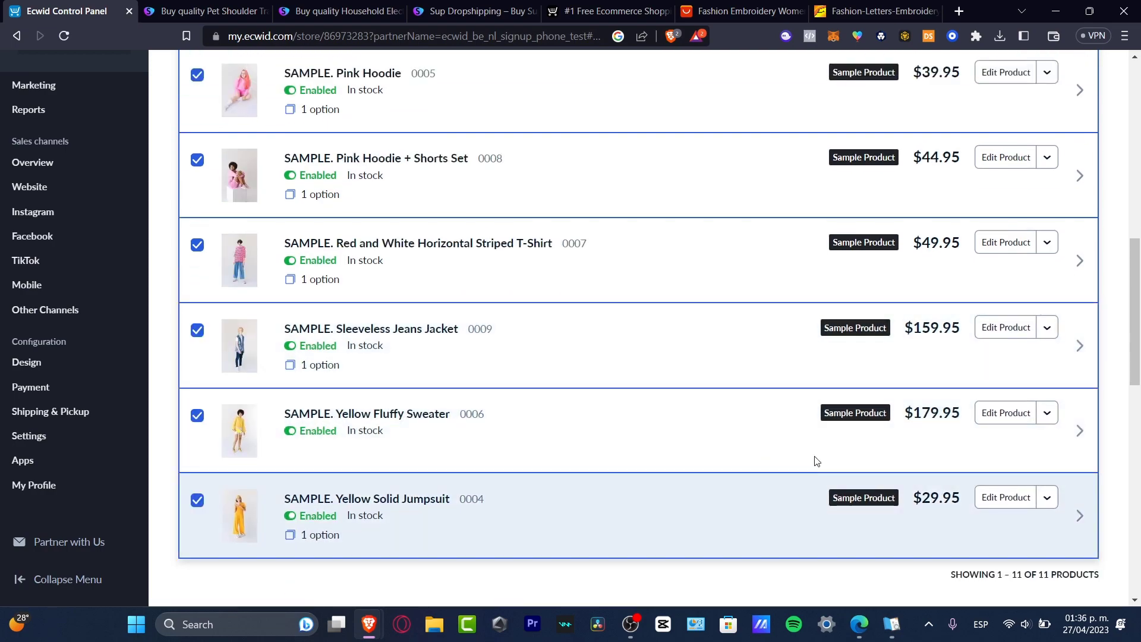
scroll(1039, 390, up, 9)
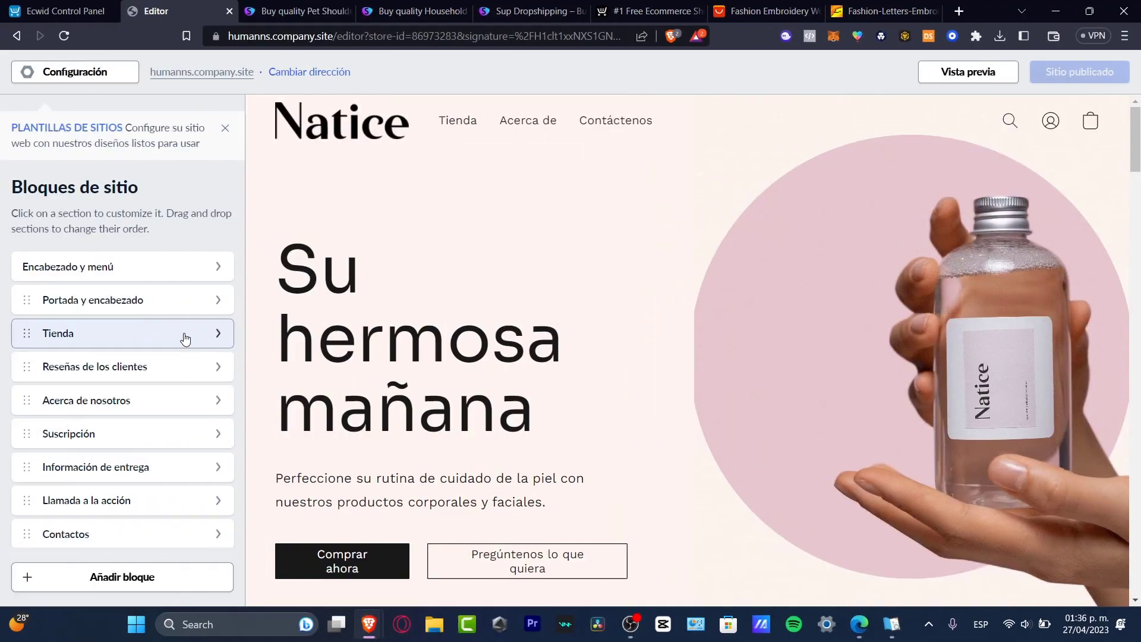
Step: Check the Tienda section's featured products in the catalog, then open the live Humans storefront
click(183, 334)
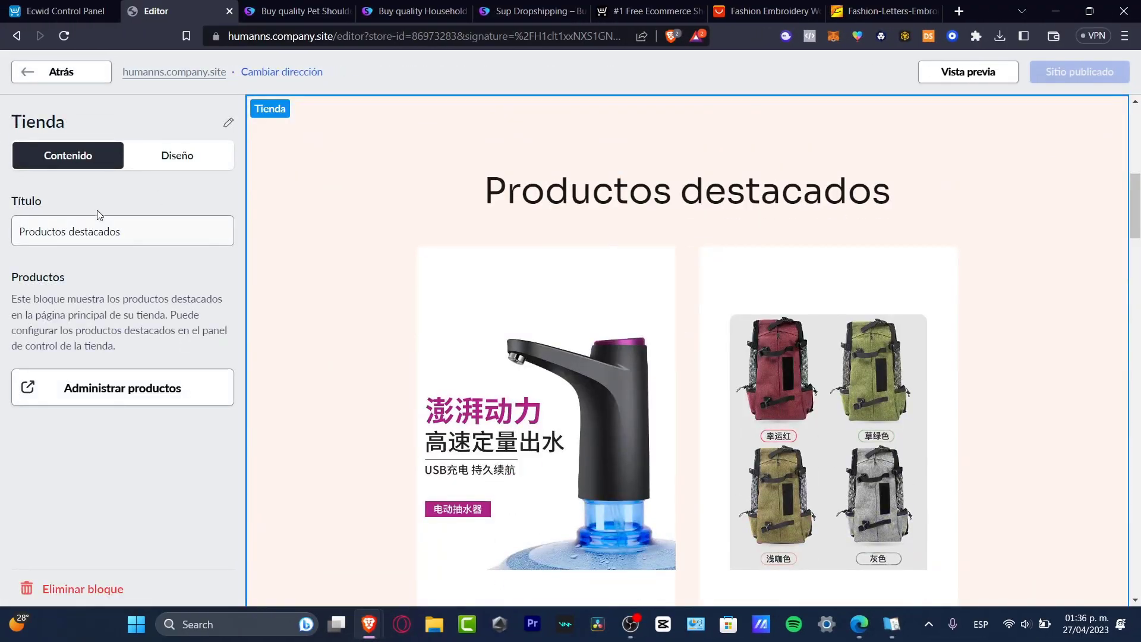
click(147, 396)
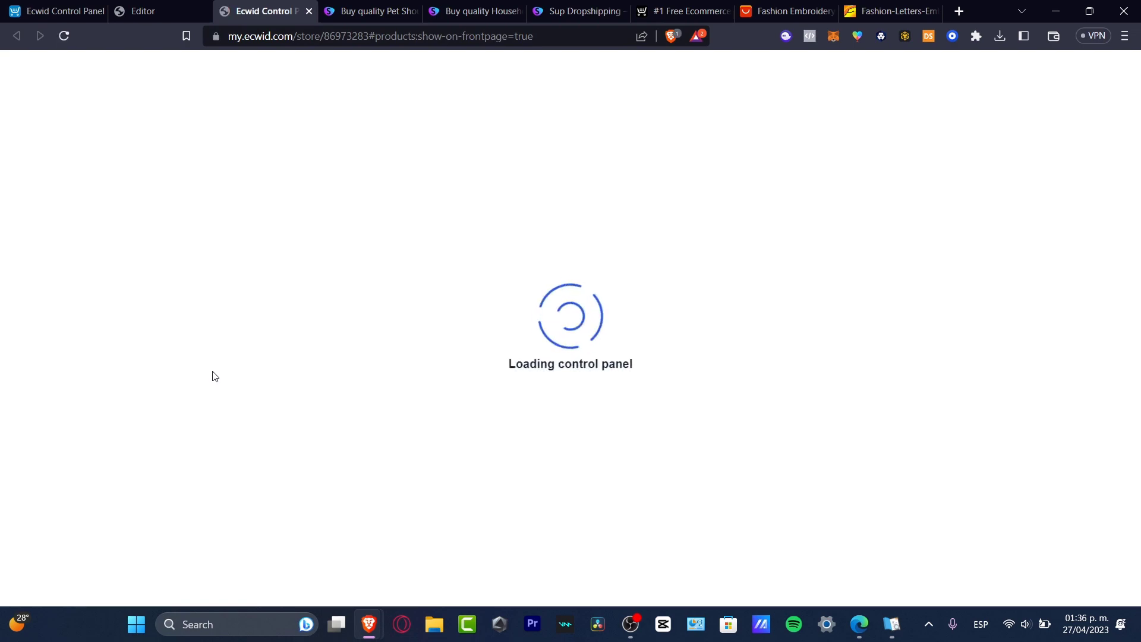
click(159, 5)
click(265, 11)
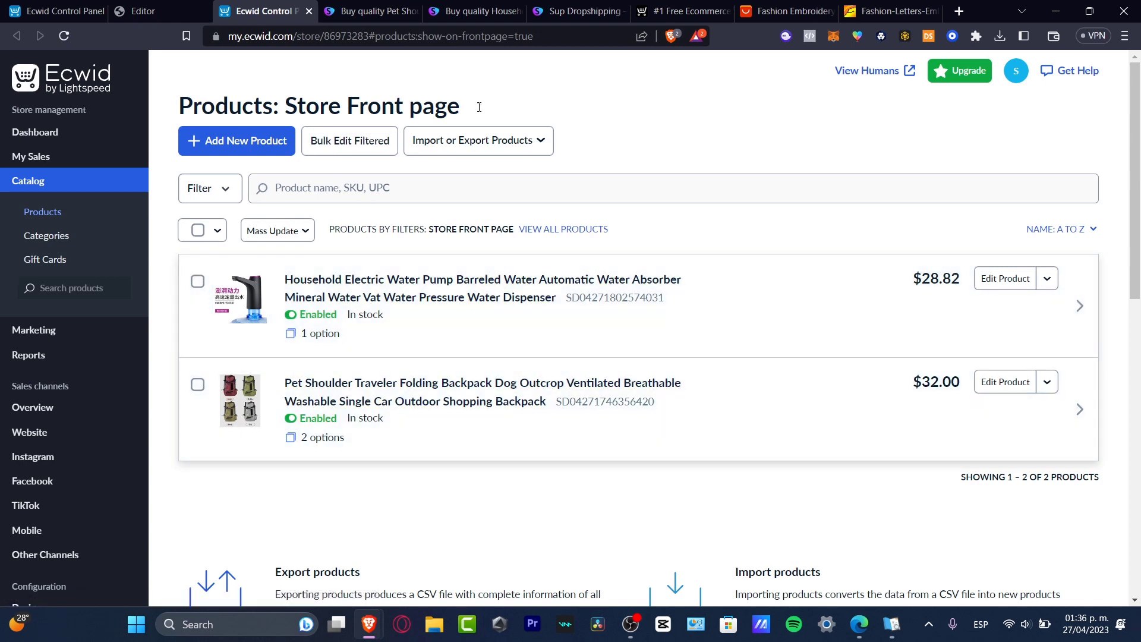
click(875, 68)
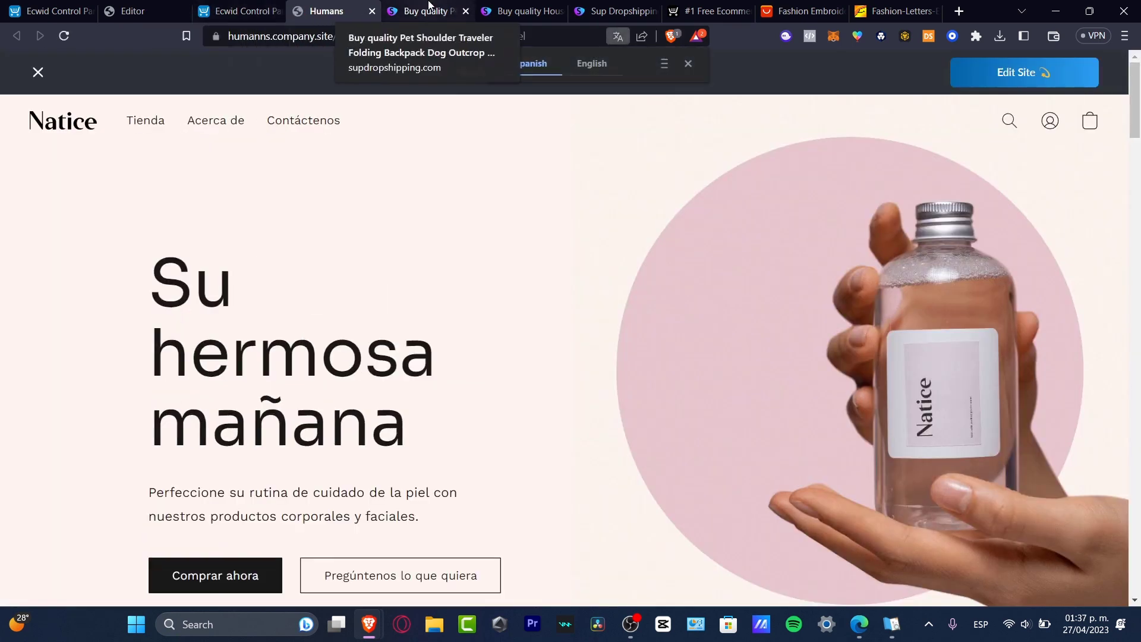
Step: Open the Household Electric Water Pump from the live store's Productos destacados
click(423, 11)
click(323, 4)
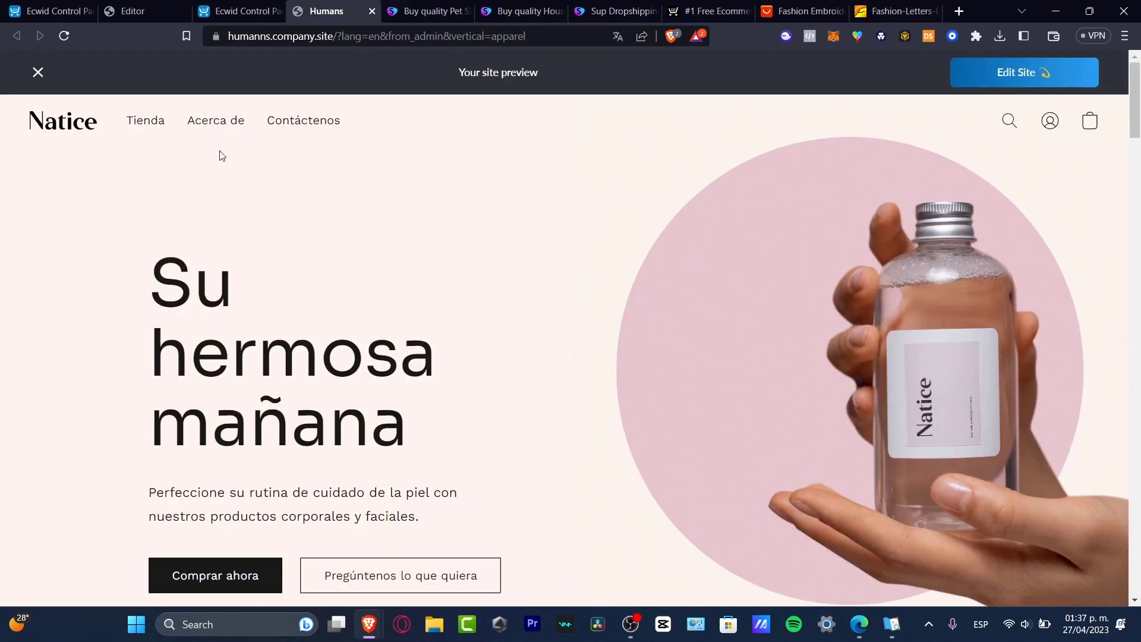
scroll(146, 122, down, 10)
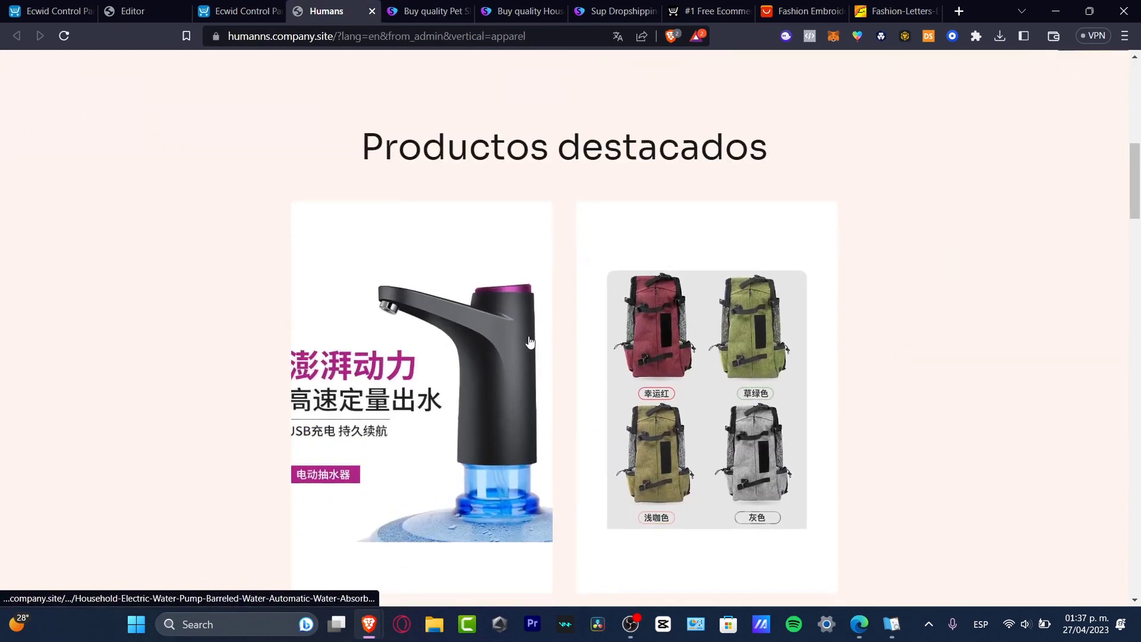
scroll(773, 437, down, 3)
click(396, 259)
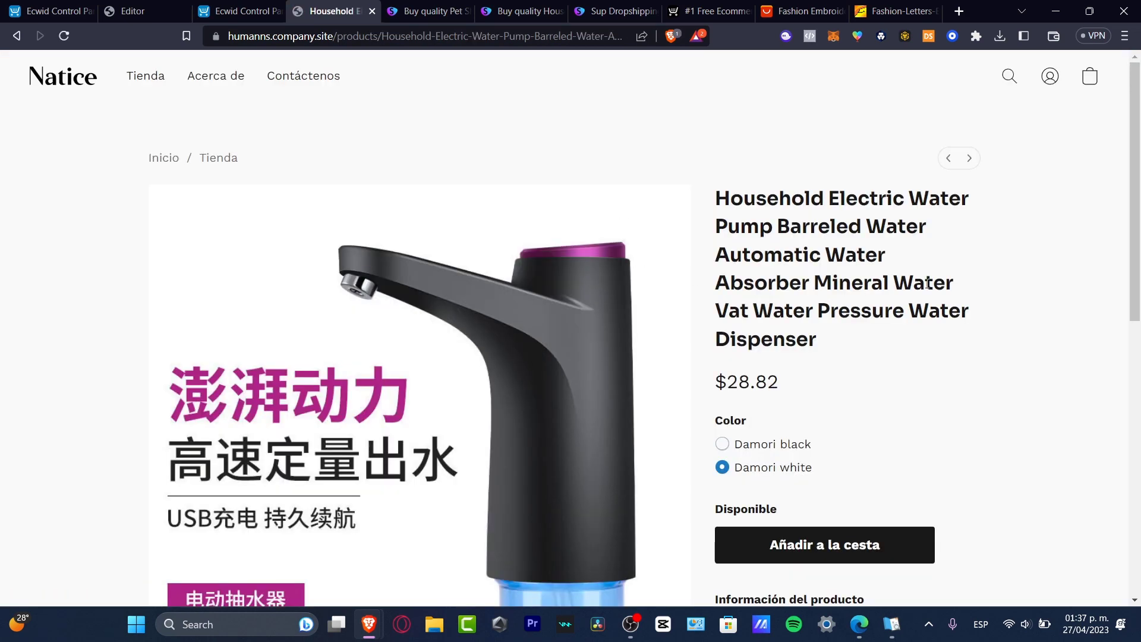
Step: Expand the pump's full description with Mostrar más and read through it
scroll(927, 283, down, 3)
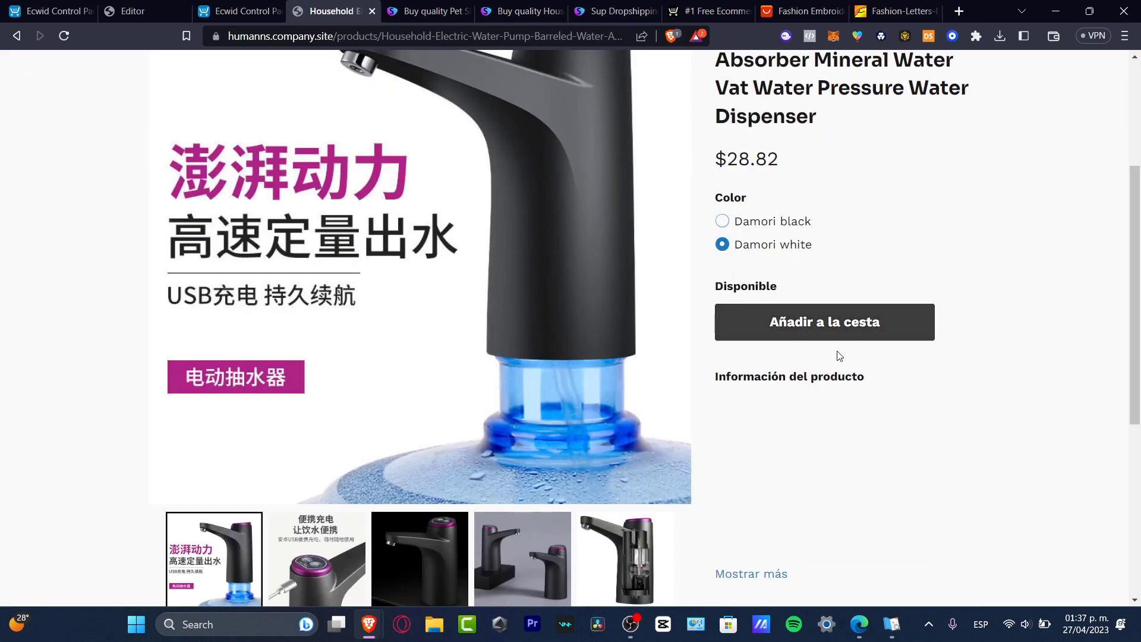
scroll(880, 363, down, 3)
click(752, 351)
scroll(938, 330, down, 15)
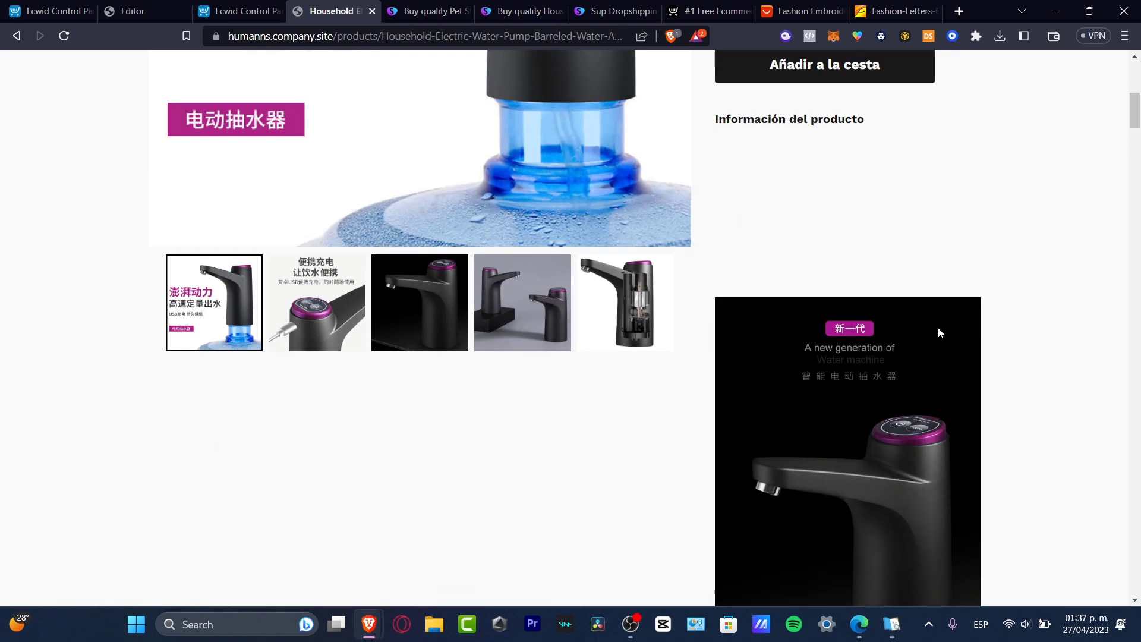
scroll(938, 332, down, 20)
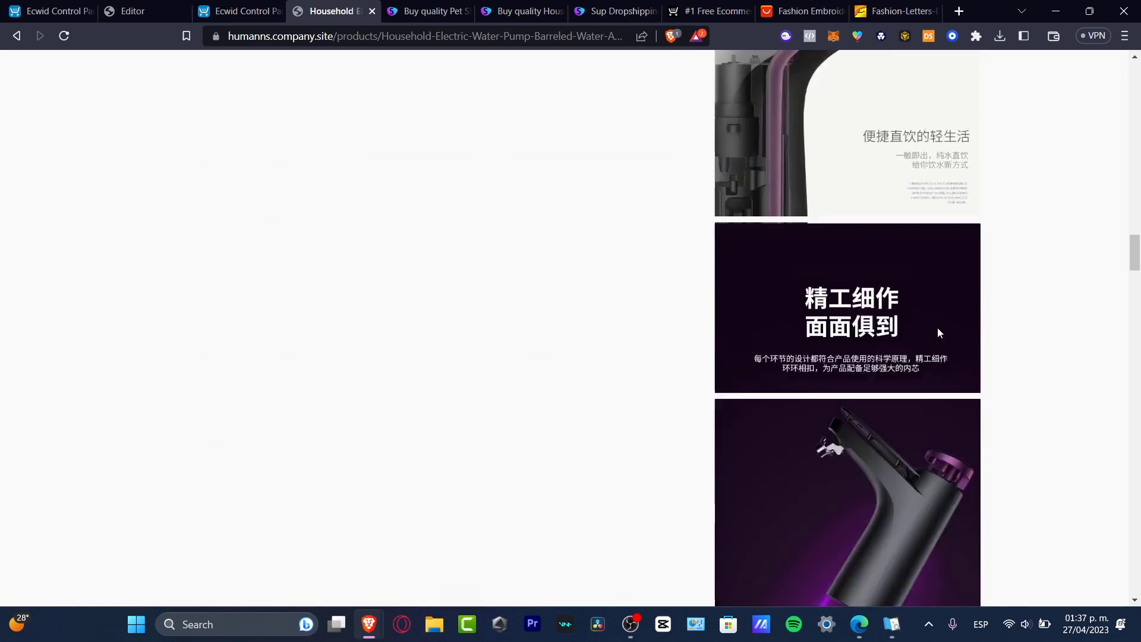
scroll(938, 332, down, 10)
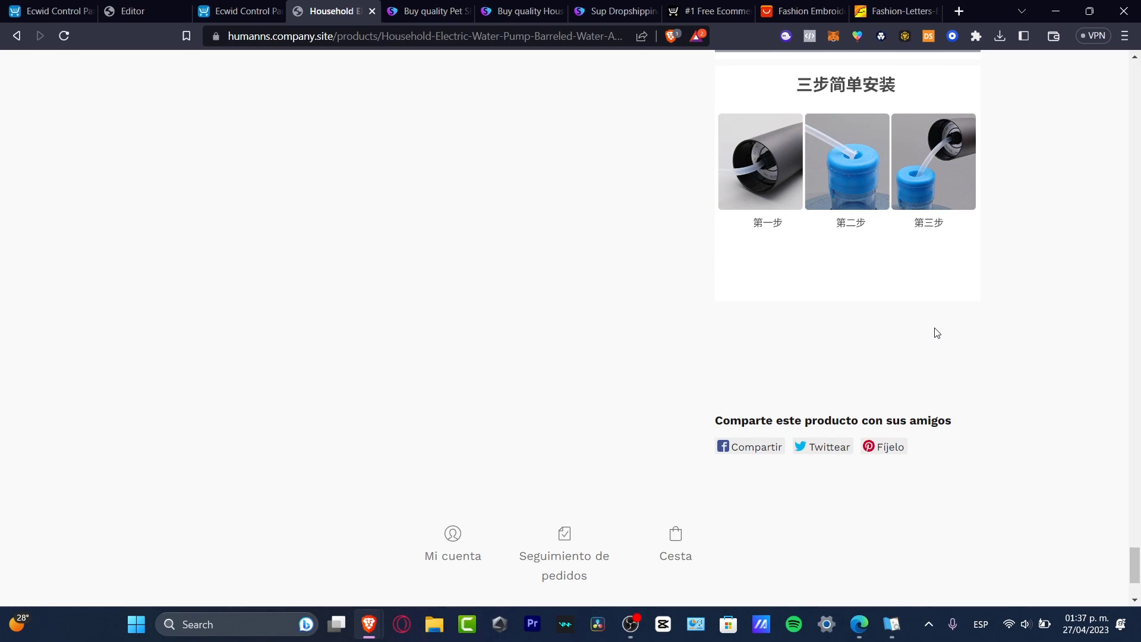
scroll(824, 213, up, 20)
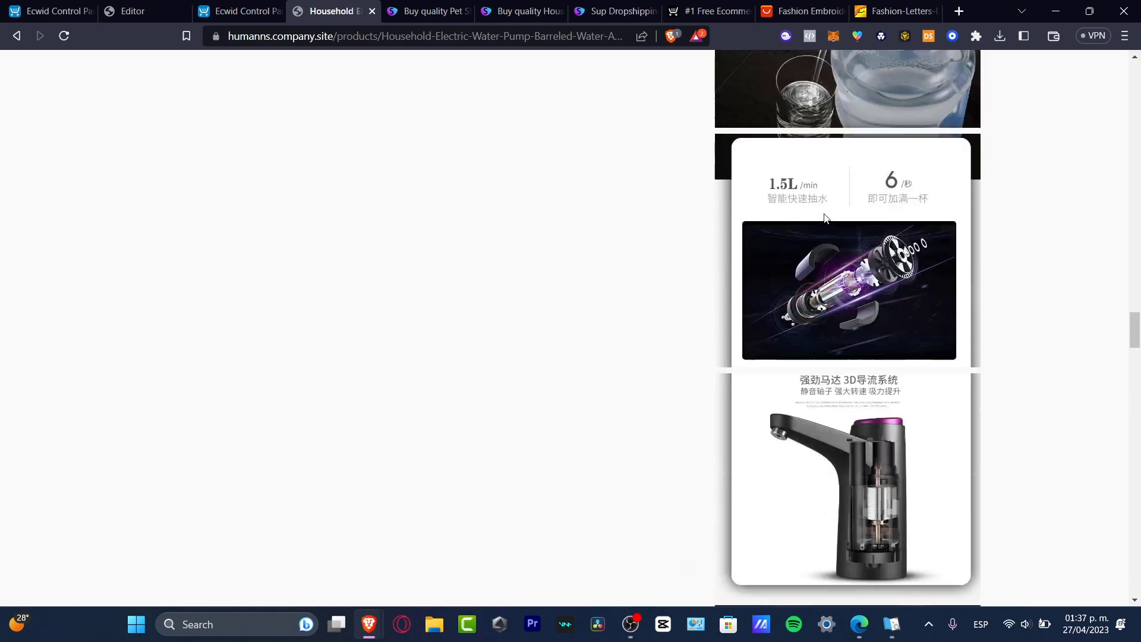
scroll(824, 217, up, 10)
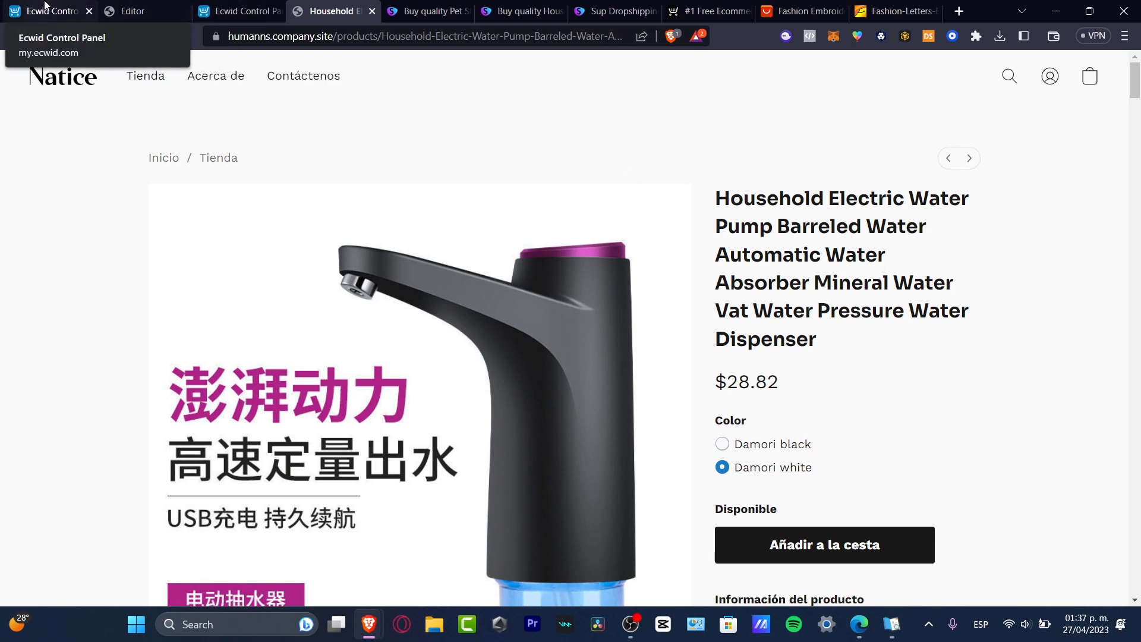
Step: Review the Overview, Instagram, Facebook and TikTok sales channels, ending on Selling on Instagram
click(53, 11)
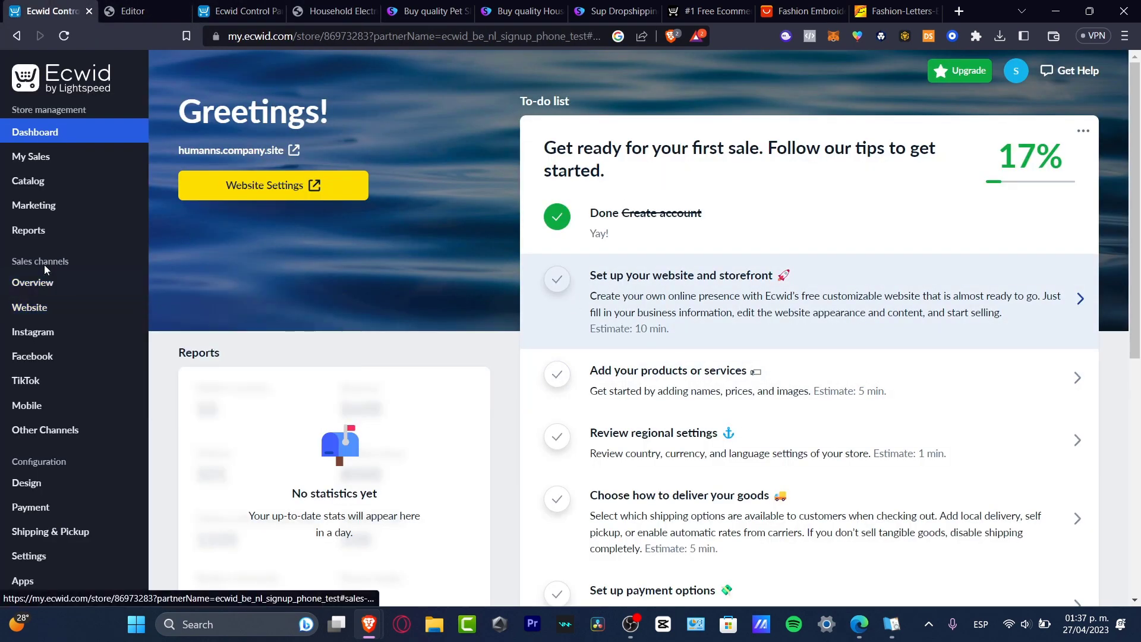
click(53, 284)
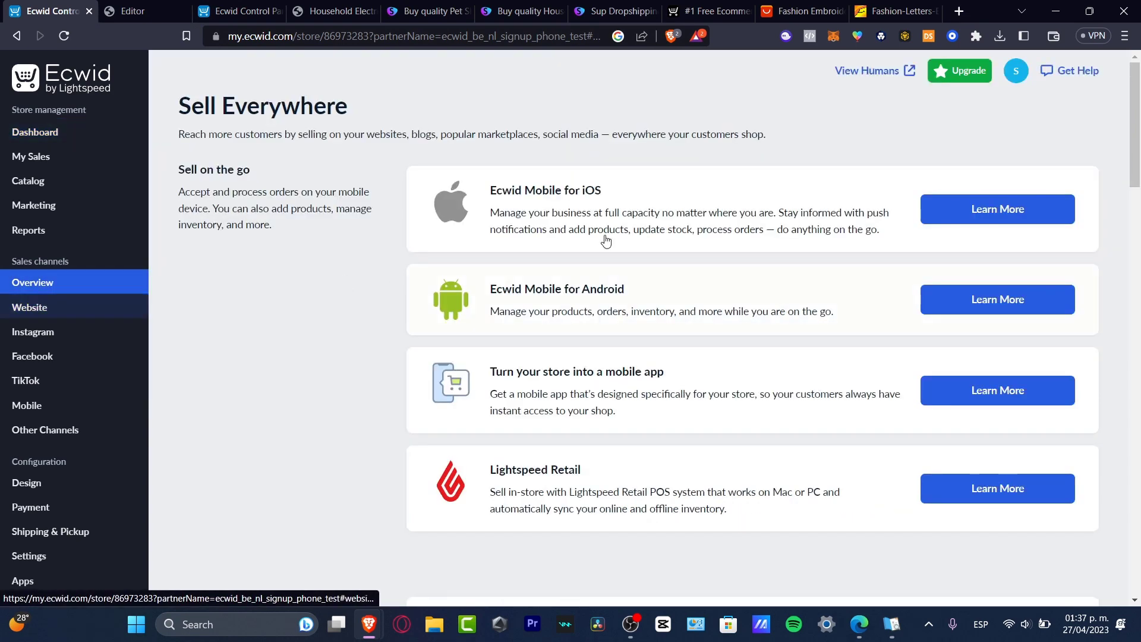
click(95, 333)
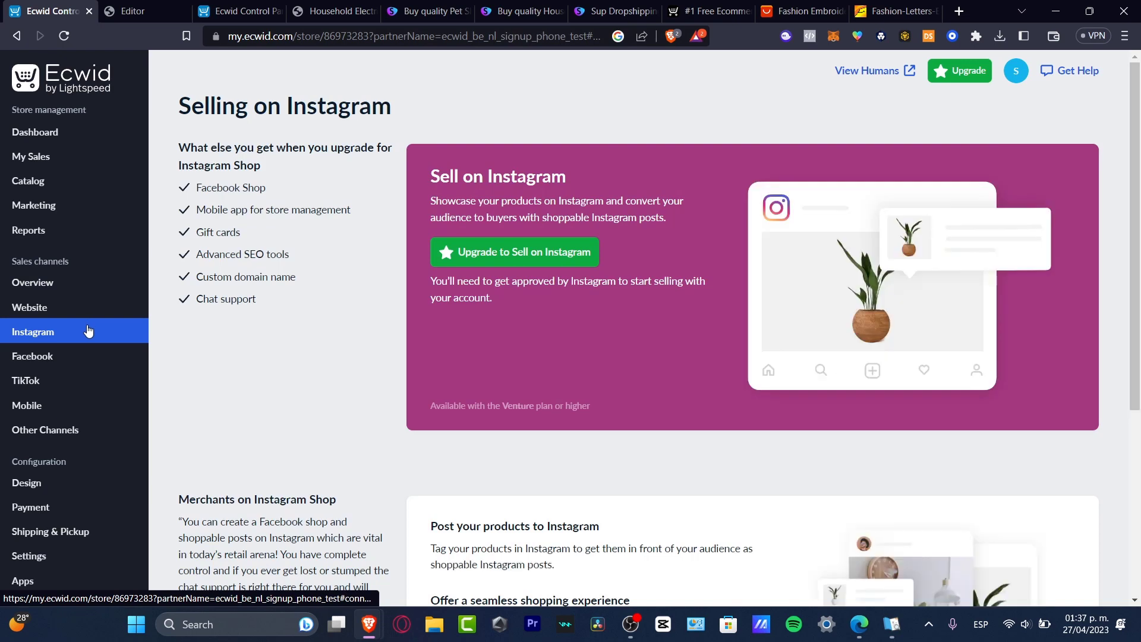
click(95, 356)
click(97, 379)
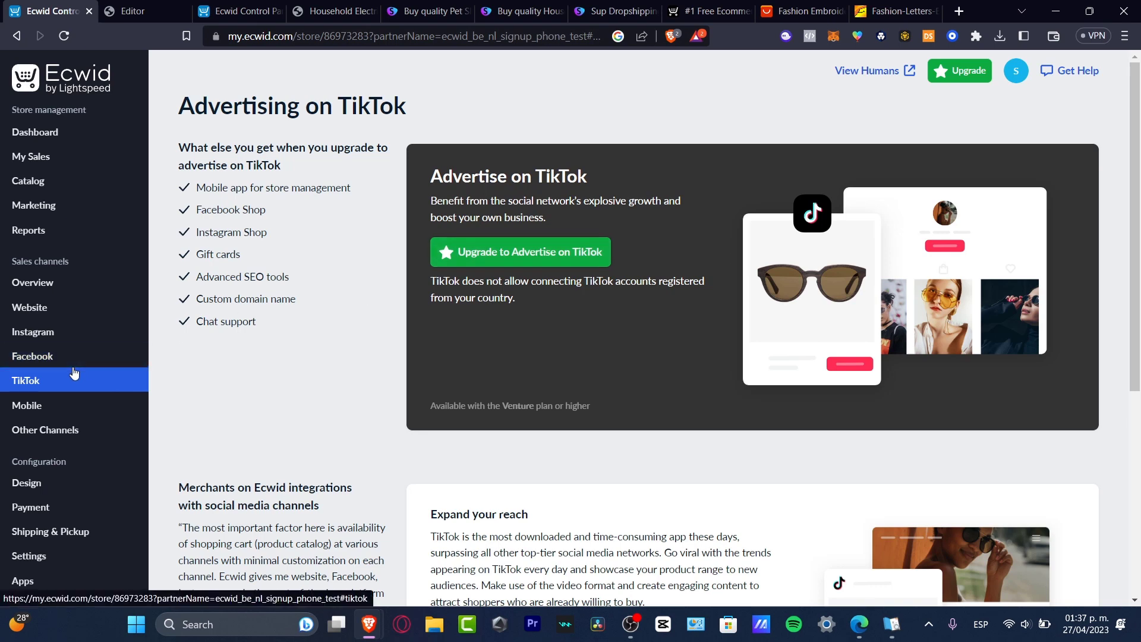
click(71, 339)
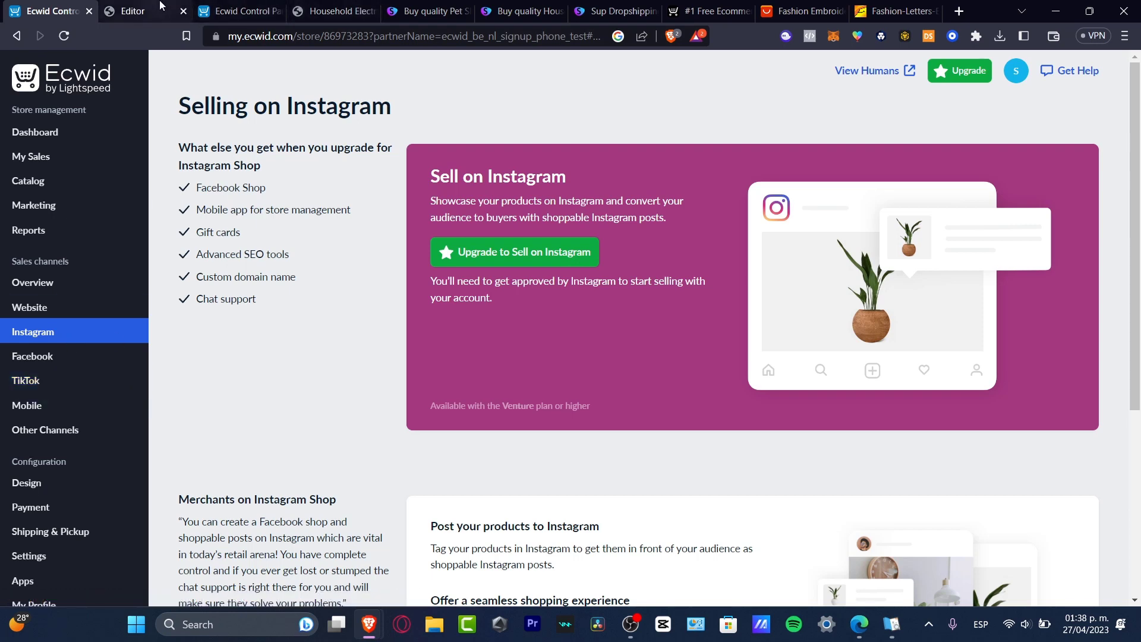
click(126, 10)
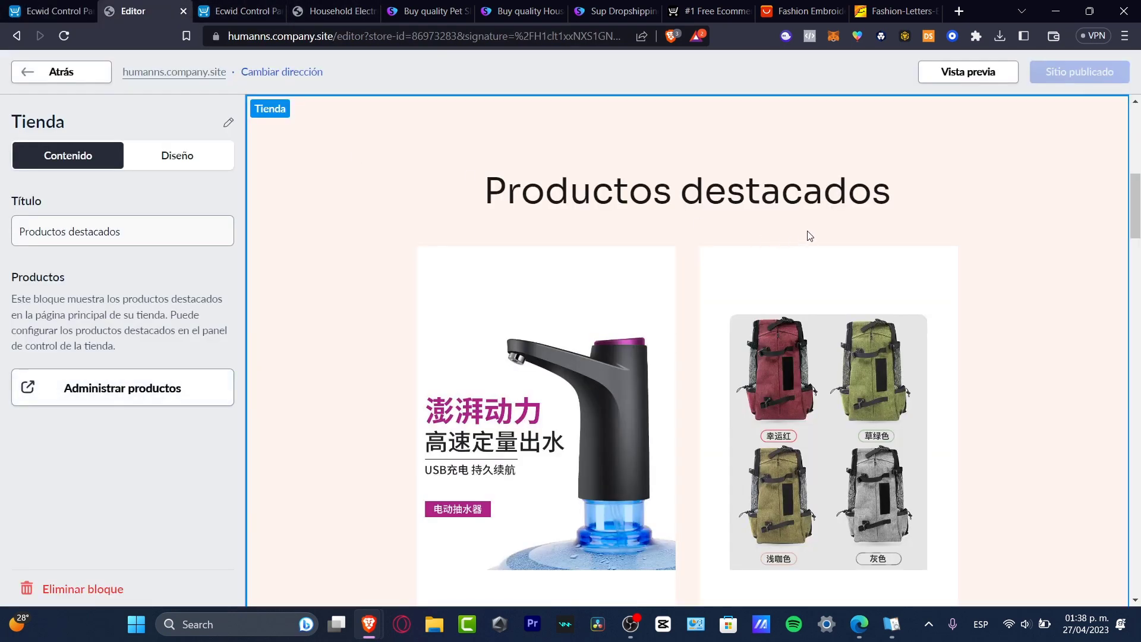
Step: Switch to the live Humans store home page and choose English in the browser's translate bar
key(ctrl+Tab)
key(ctrl+Tab)
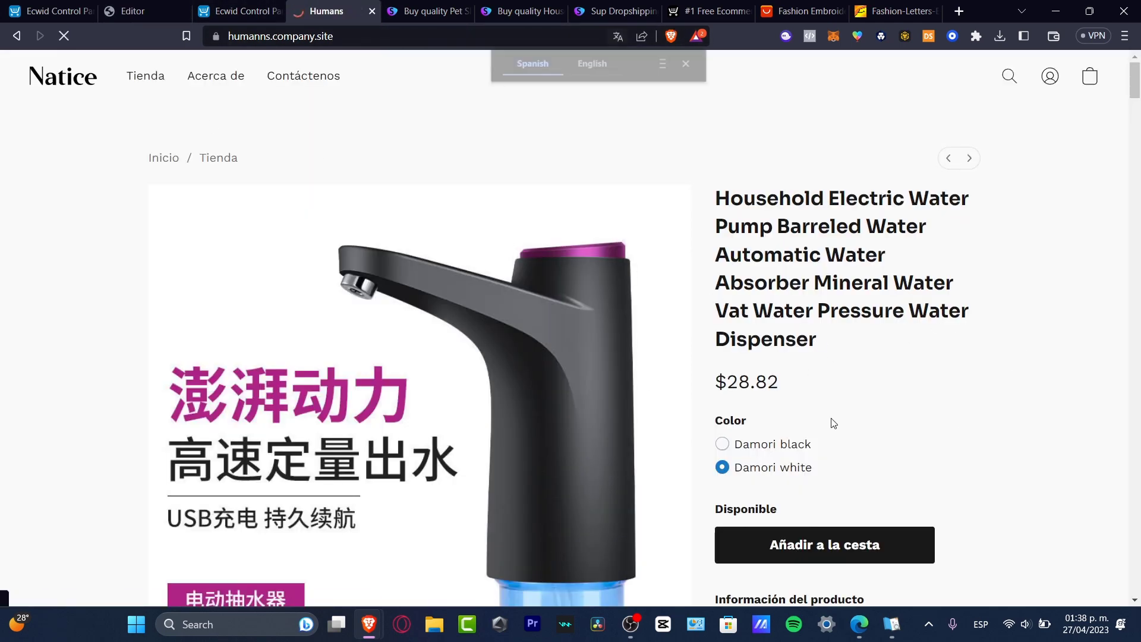
scroll(831, 423, down, 5)
scroll(975, 315, up, 5)
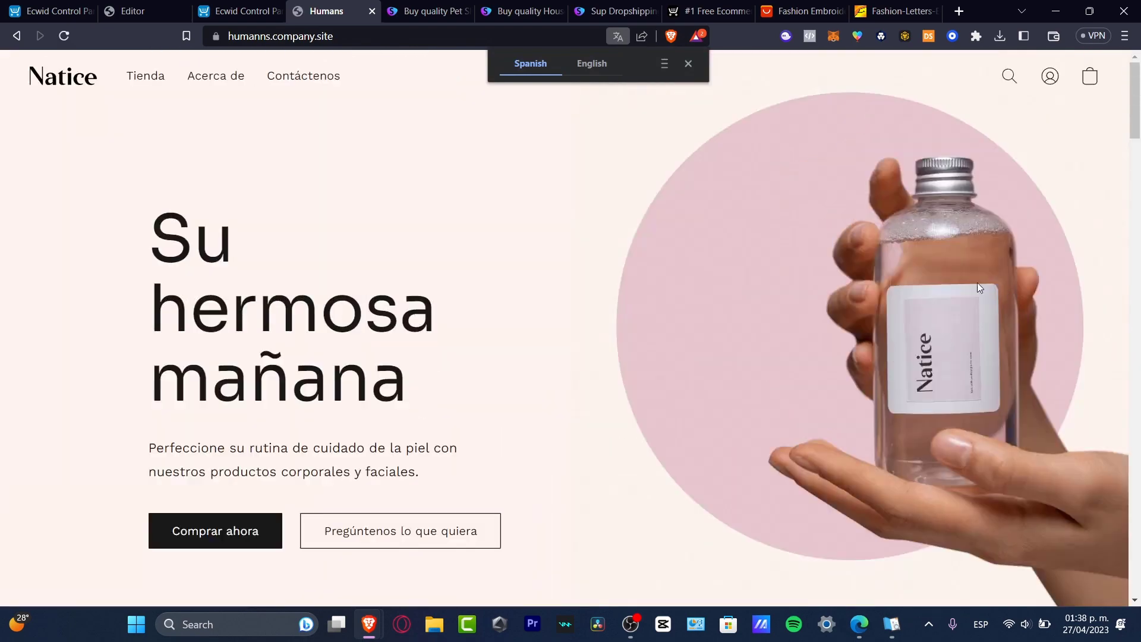
click(592, 63)
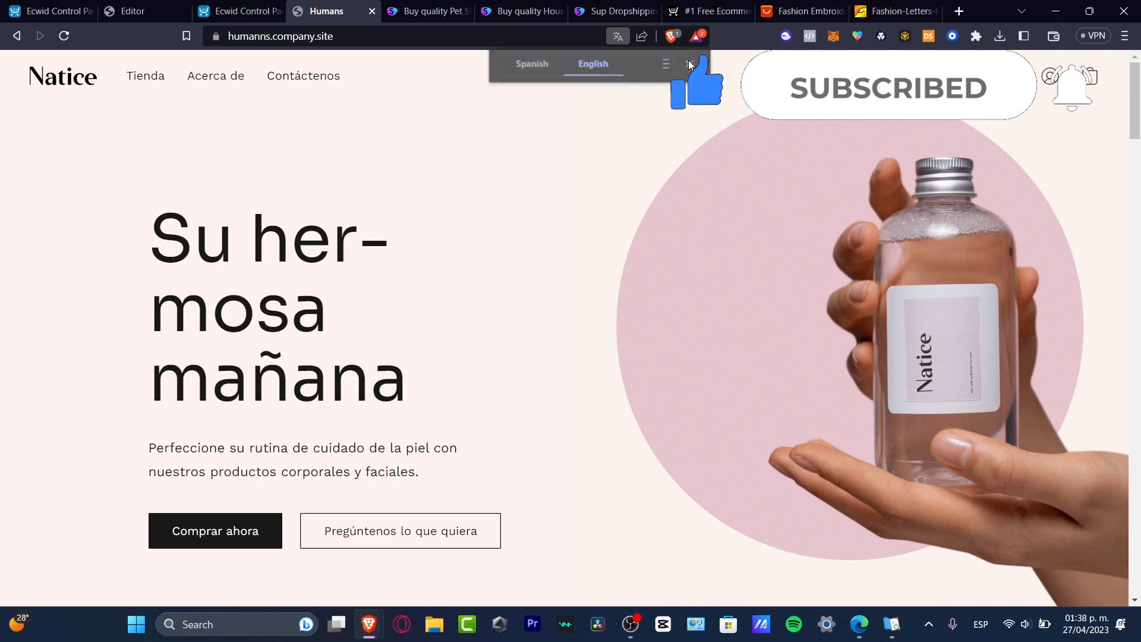
scroll(847, 341, down, 10)
scroll(854, 356, up, 10)
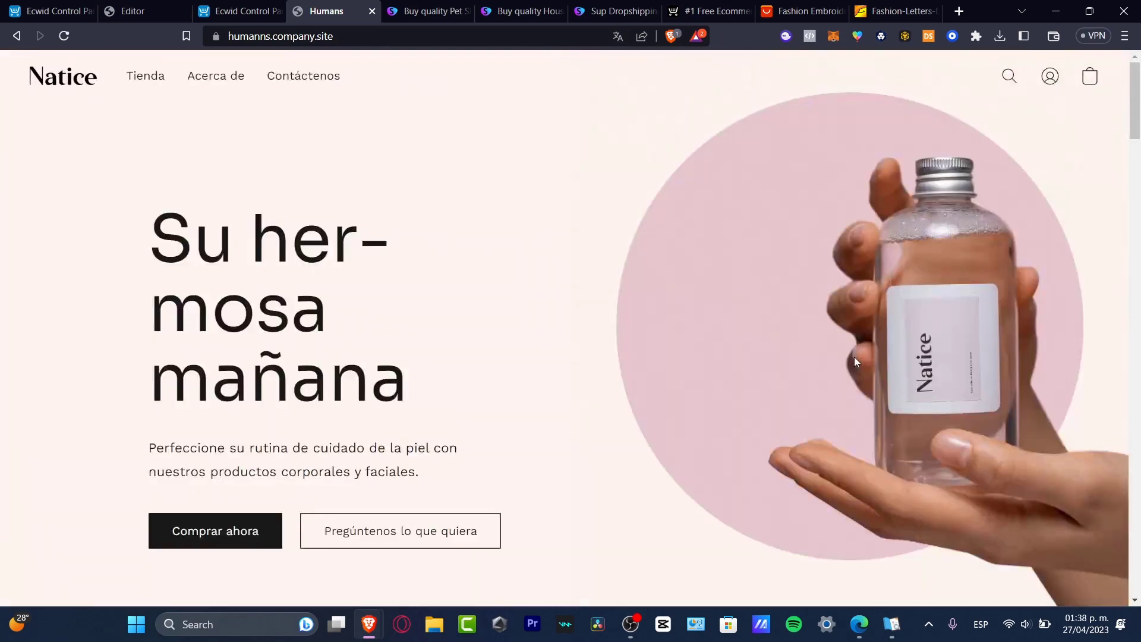